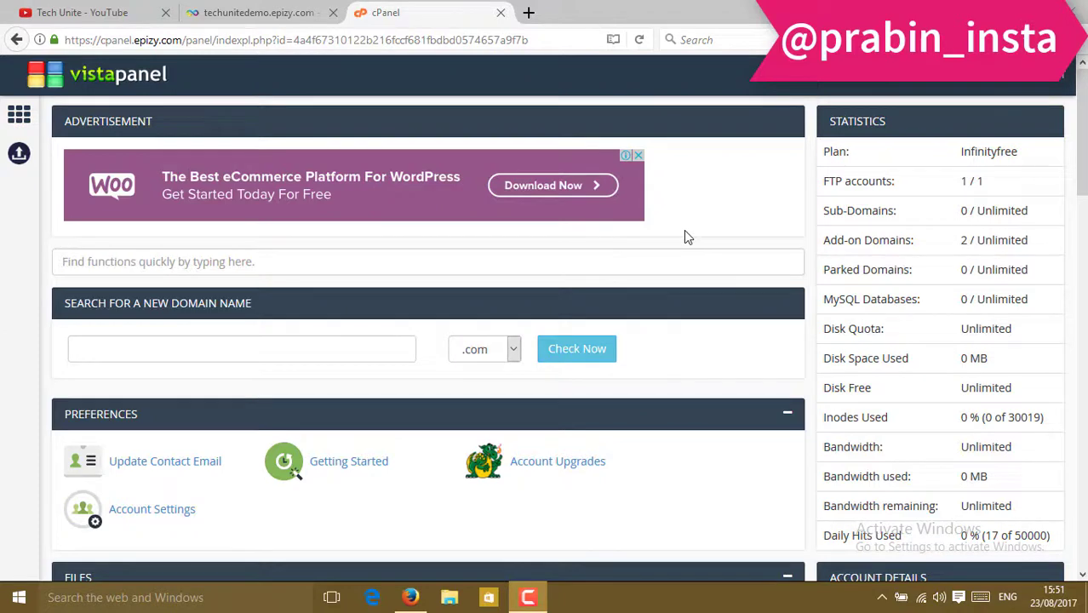
Switch back to the VistaPanel dashboard and scroll down to its Software section.
{"action": "left_click", "coordinate": [81, 12]}
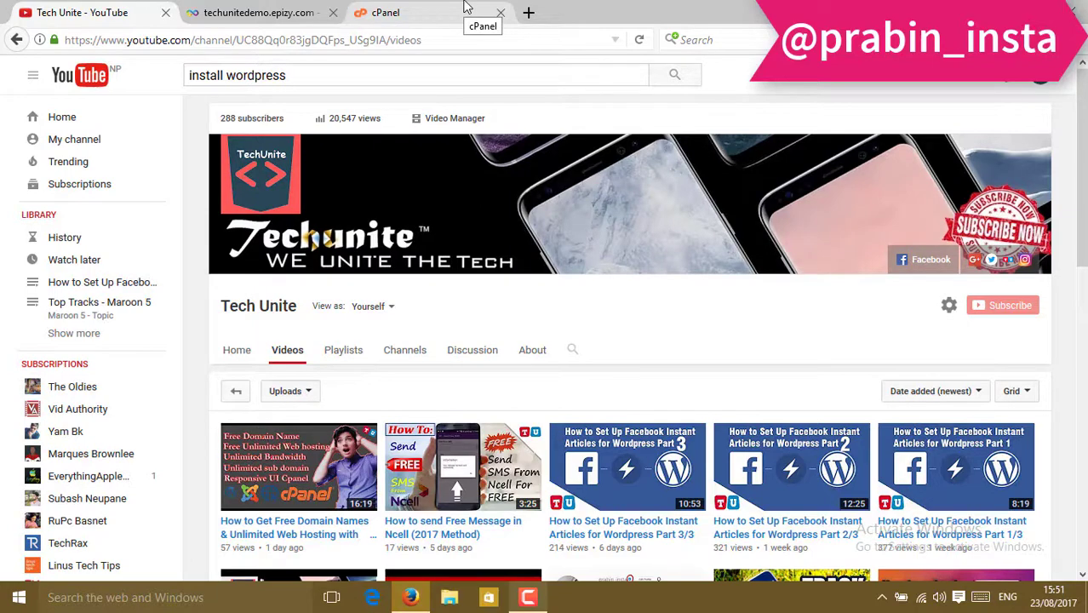
{"action": "left_click", "coordinate": [466, 10]}
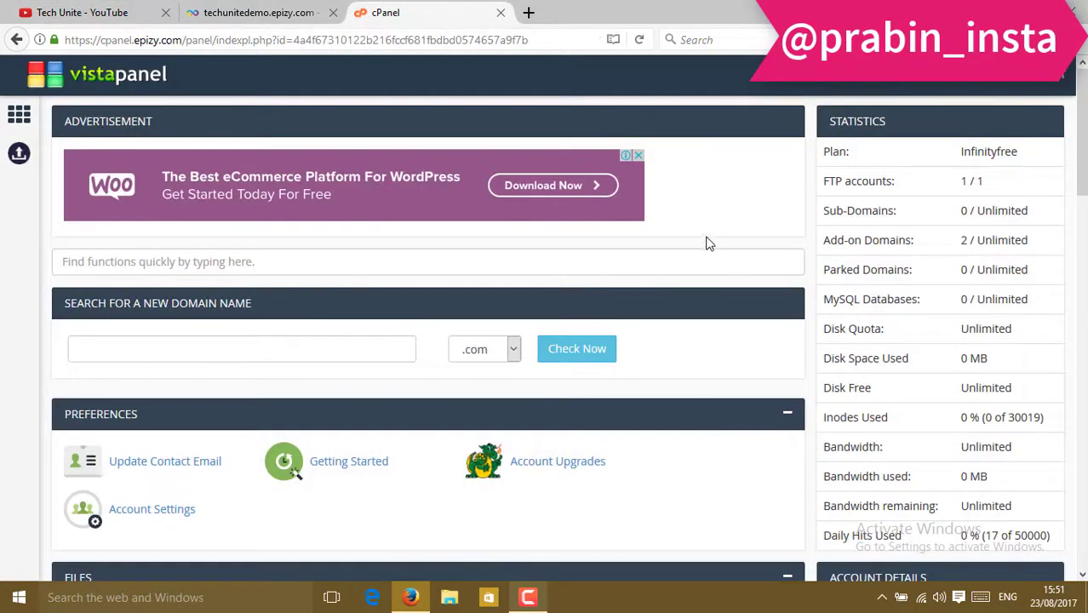
{"action": "scroll", "coordinate": [705, 243], "scroll_direction": "down", "scroll_amount": 9}
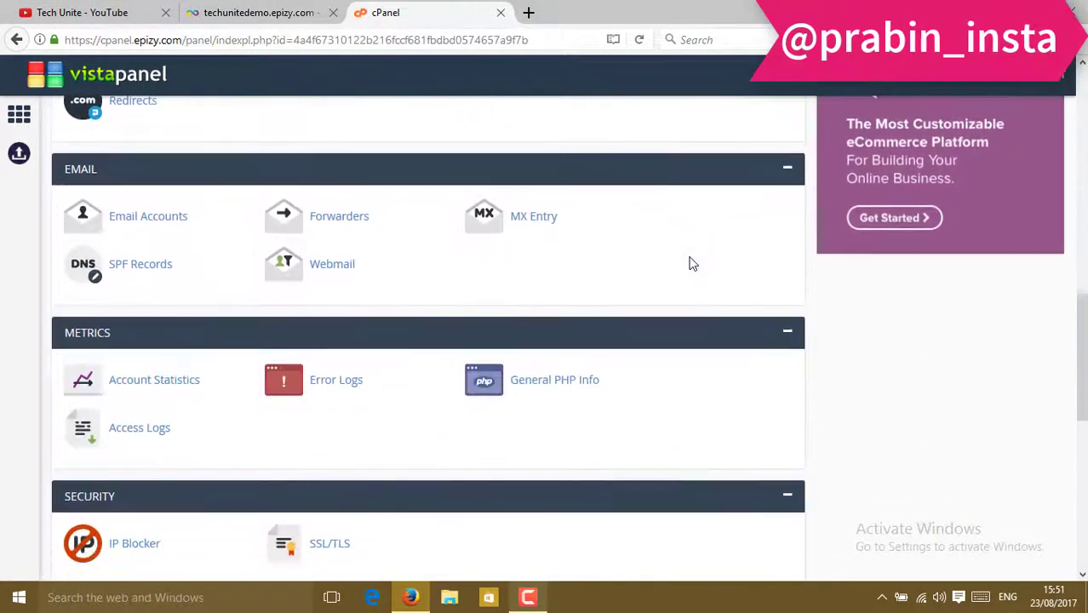
{"action": "scroll", "coordinate": [689, 262], "scroll_direction": "down", "scroll_amount": 4}
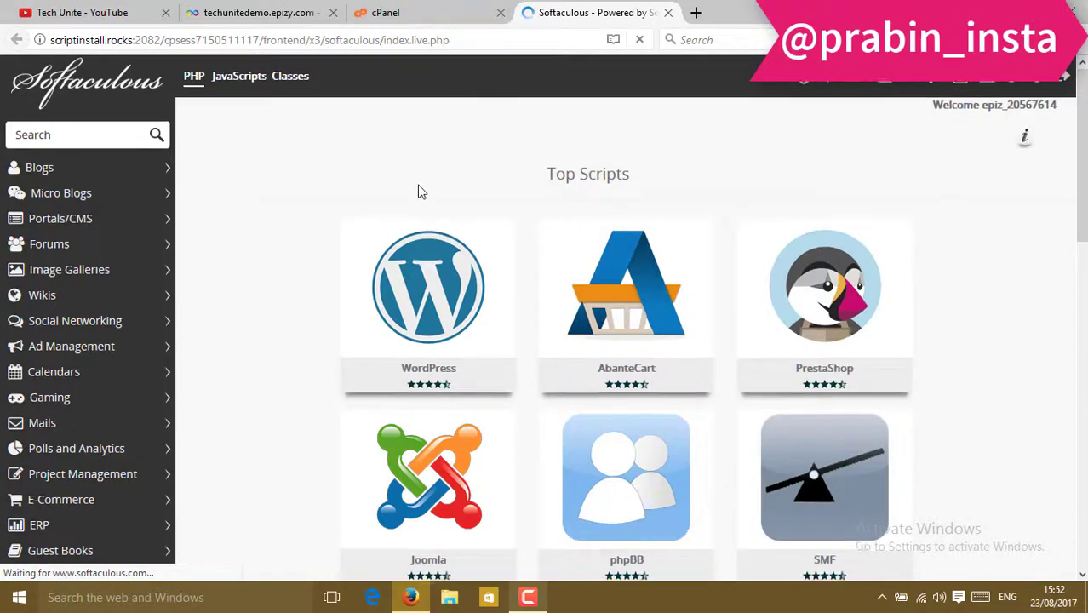
Install WordPress from Softaculous's Top Scripts to bring up the WordPress 4.8.1 setup form.
{"action": "scroll", "coordinate": [418, 192], "scroll_direction": "down", "scroll_amount": 2}
{"action": "mouse_move", "coordinate": [406, 196]}
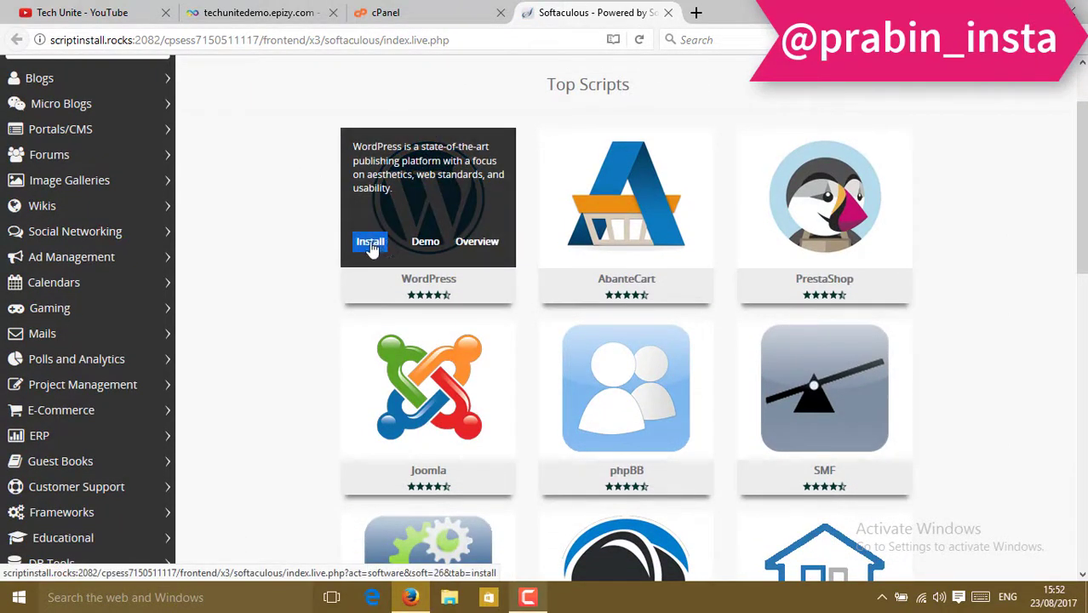
{"action": "left_click", "coordinate": [371, 245]}
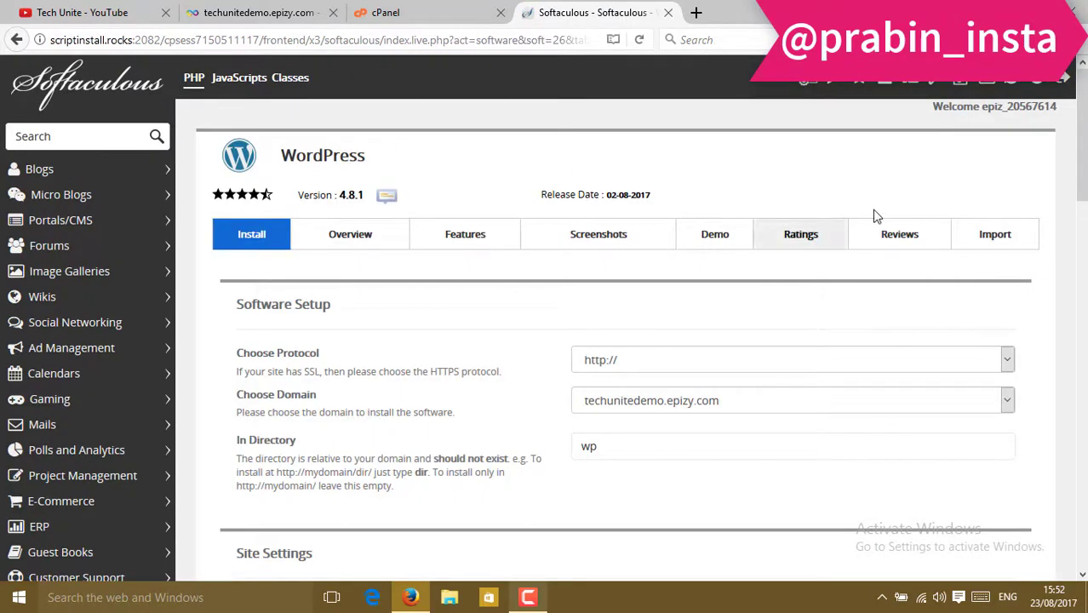
{"action": "scroll", "coordinate": [914, 183], "scroll_direction": "down", "scroll_amount": 4}
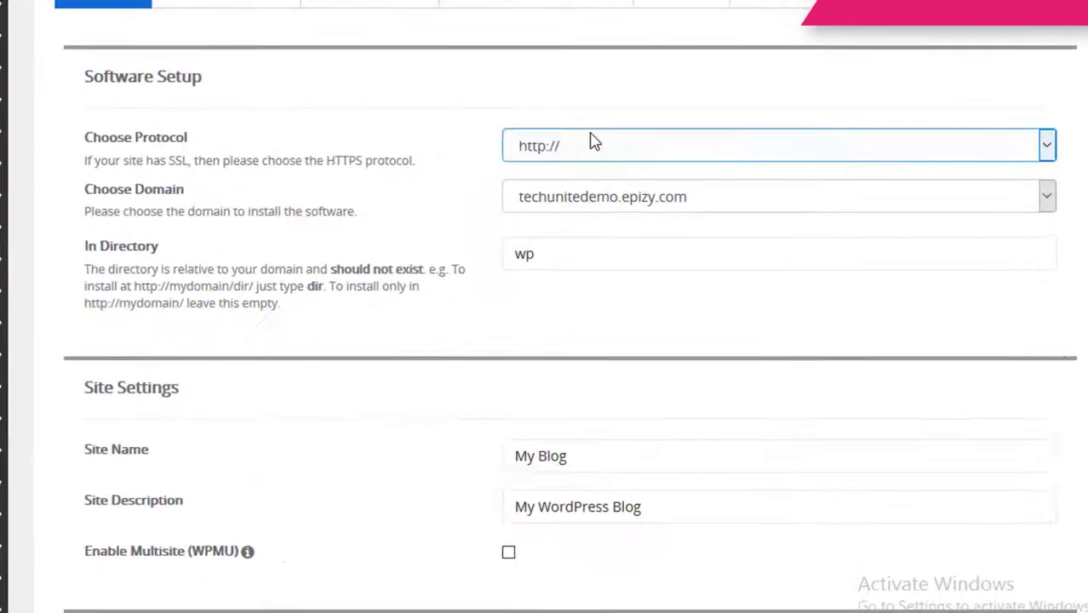
{"action": "left_click", "coordinate": [594, 149]}
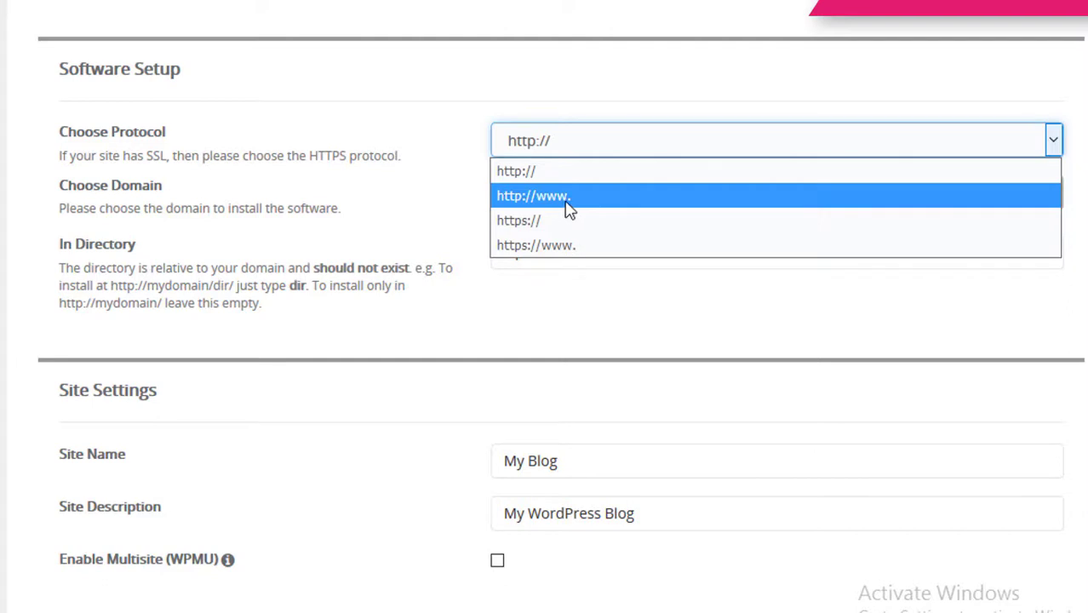
{"action": "left_click", "coordinate": [568, 197]}
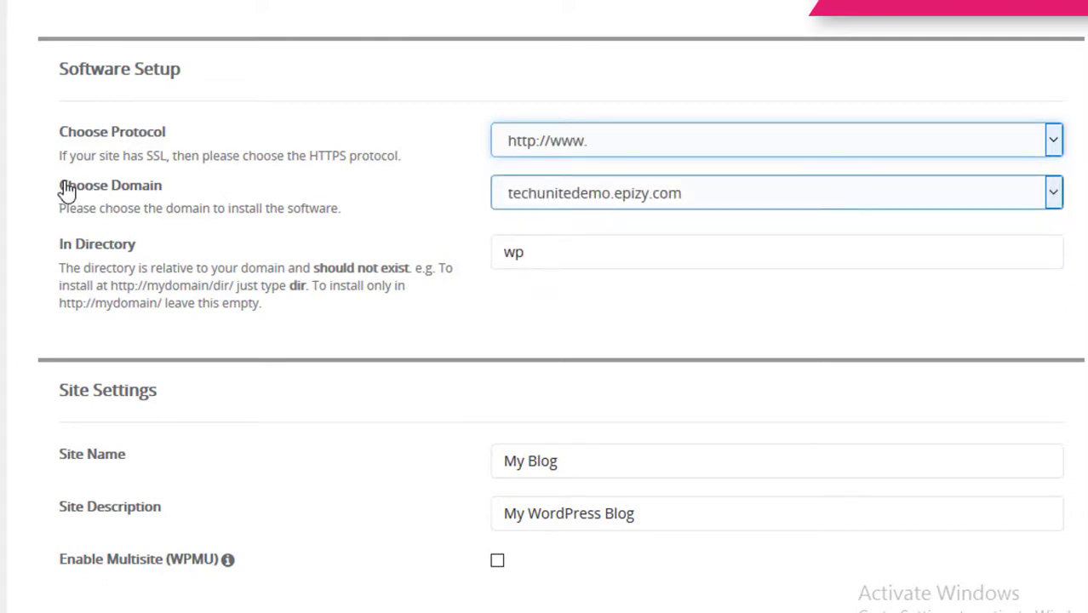
{"action": "left_click", "coordinate": [538, 198]}
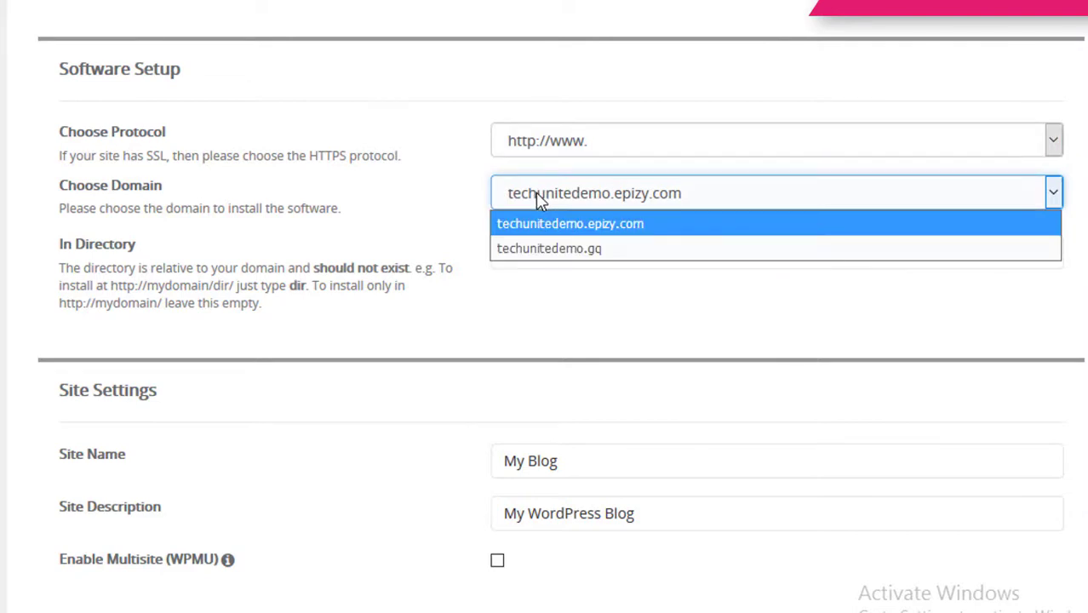
{"action": "left_click", "coordinate": [568, 254]}
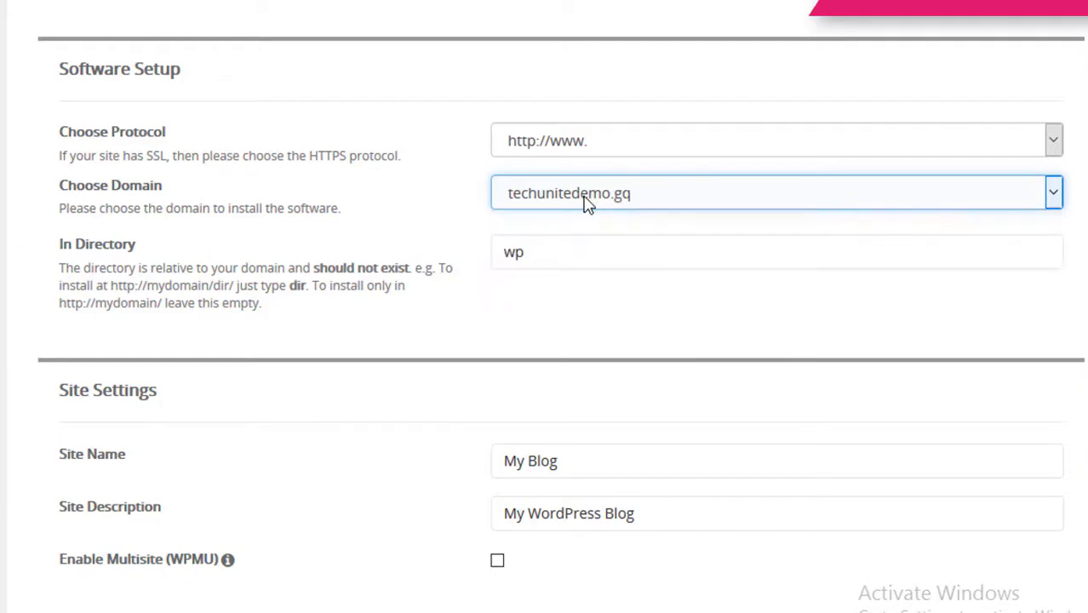
Clear the default 'wp' from In Directory so WordPress installs at the root.
{"action": "scroll", "coordinate": [217, 274], "scroll_direction": "down", "scroll_amount": 2}
{"action": "left_click", "coordinate": [105, 137]}
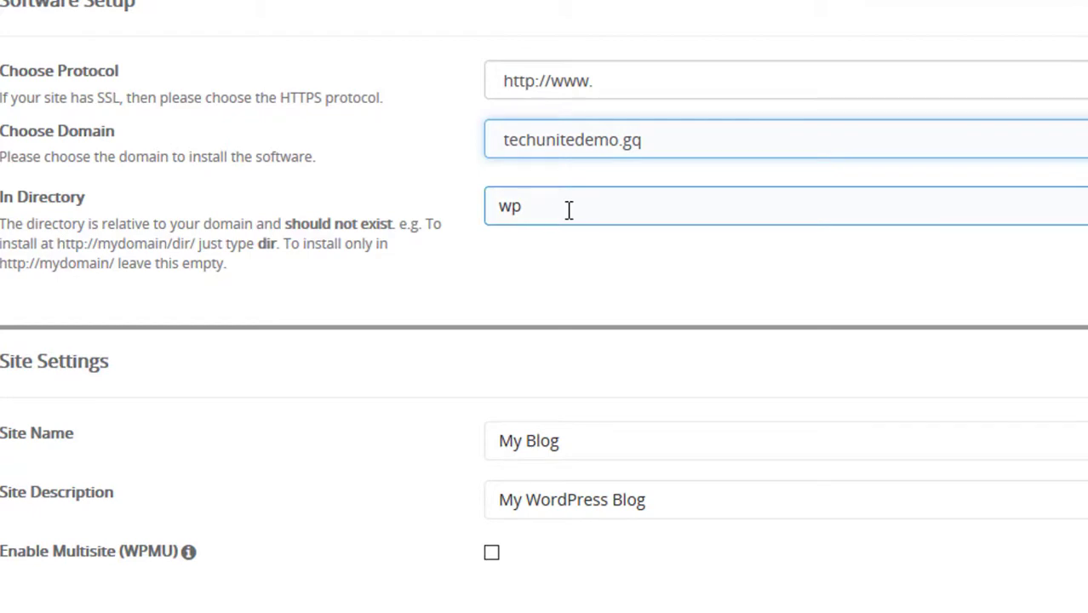
{"action": "left_click_drag", "start_coordinate": [586, 204], "coordinate": [491, 209]}
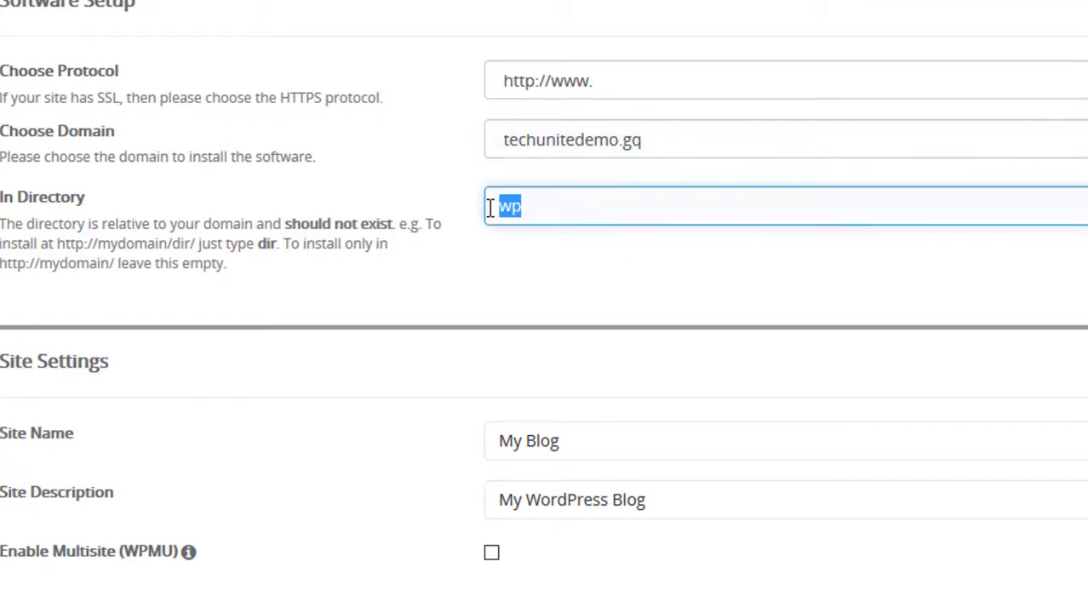
{"action": "key", "text": "BackSpace"}
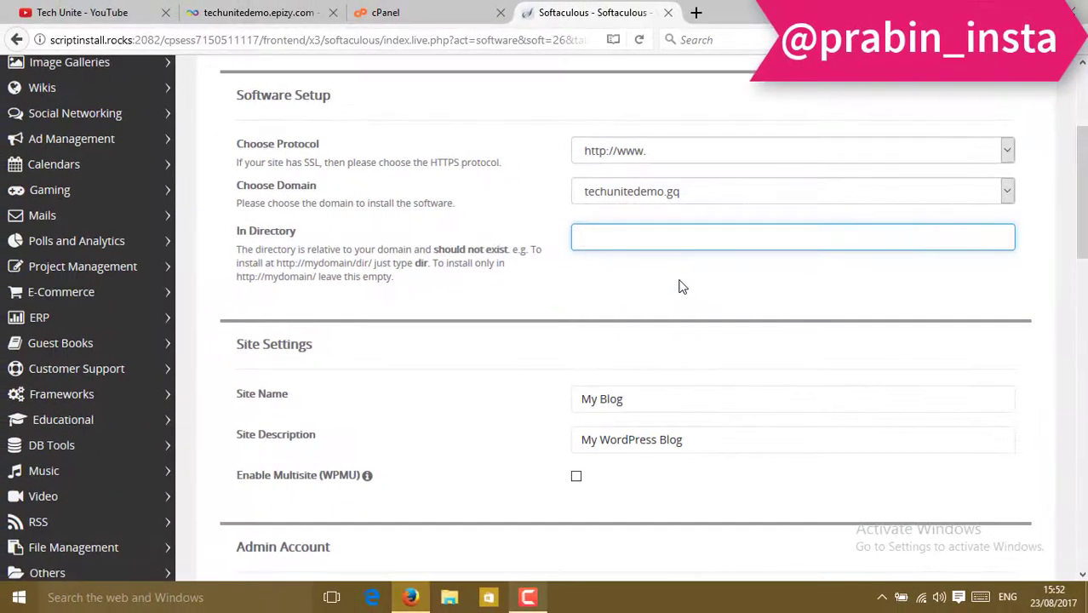
Replace the default My Blog site name with 'De'.
{"action": "left_click", "coordinate": [608, 247]}
{"action": "scroll", "coordinate": [371, 216], "scroll_direction": "down", "scroll_amount": 5}
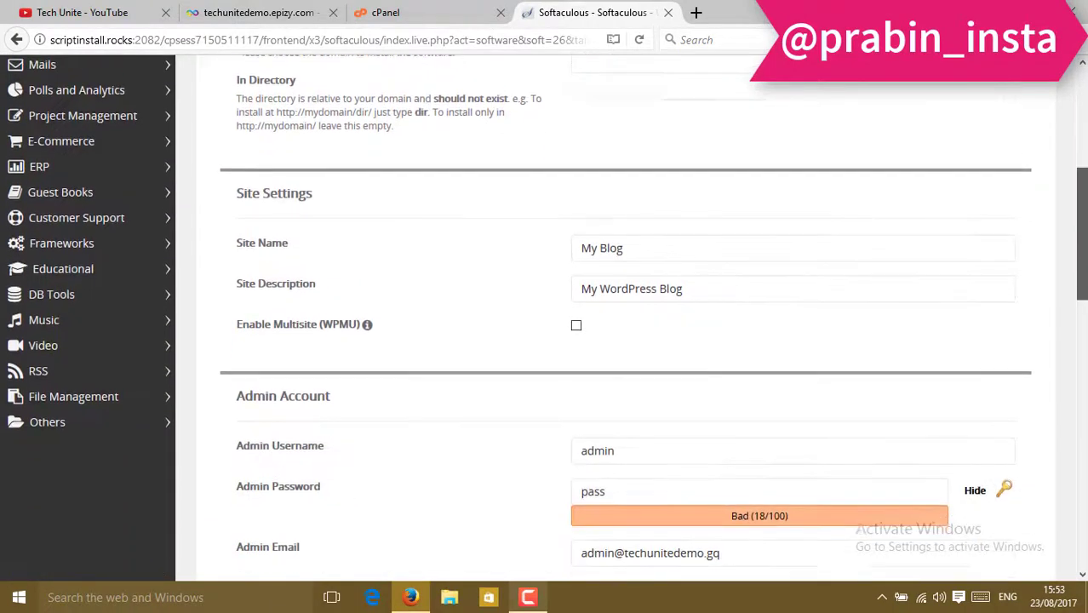
{"action": "left_click", "coordinate": [624, 170]}
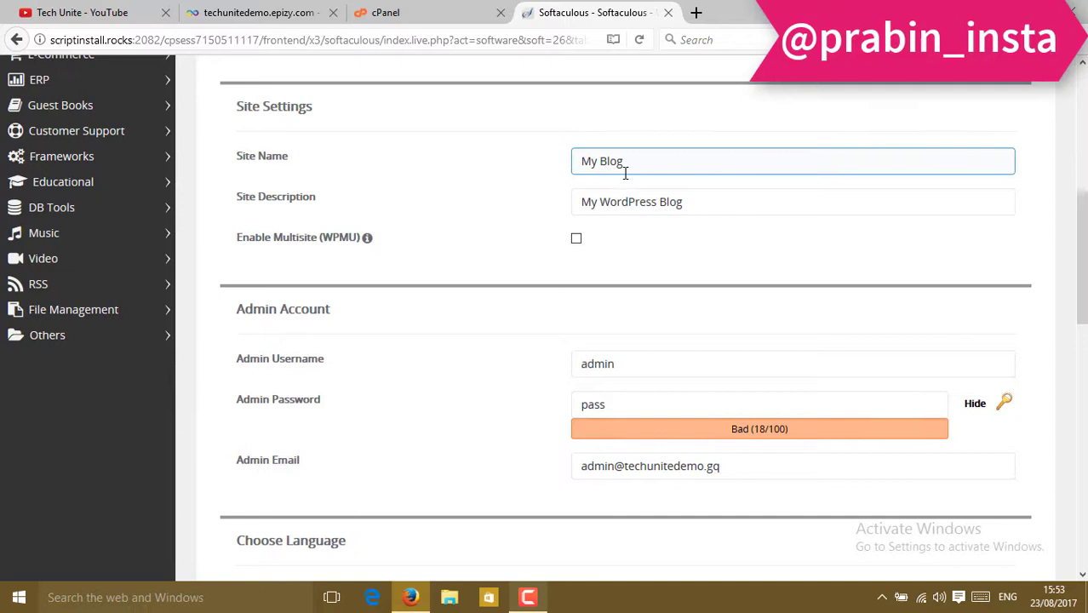
{"action": "left_click_drag", "start_coordinate": [624, 170], "coordinate": [534, 184]}
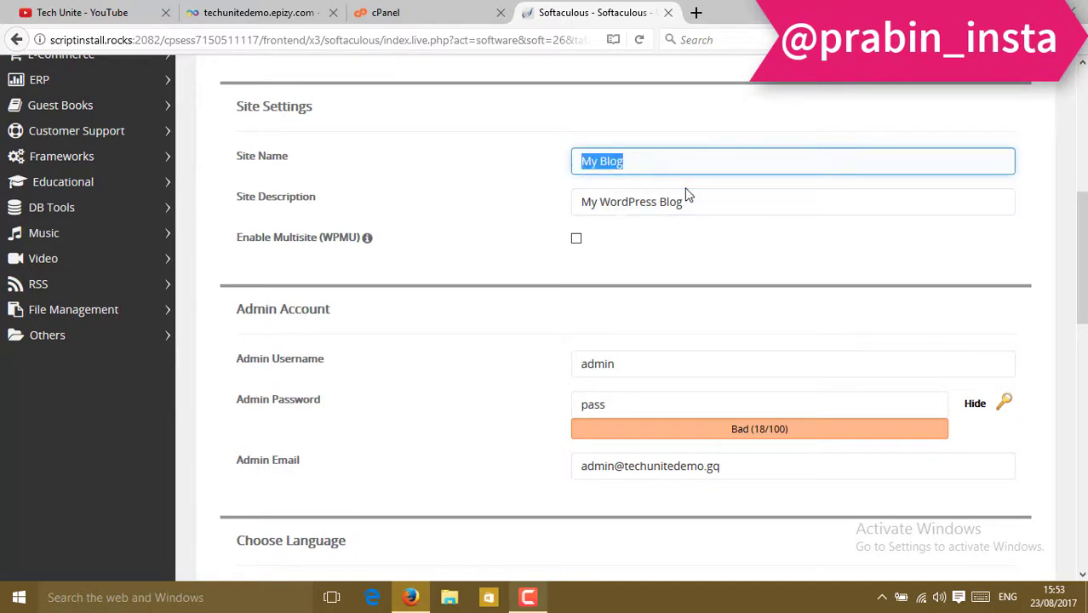
{"action": "type", "text": "Demo"}
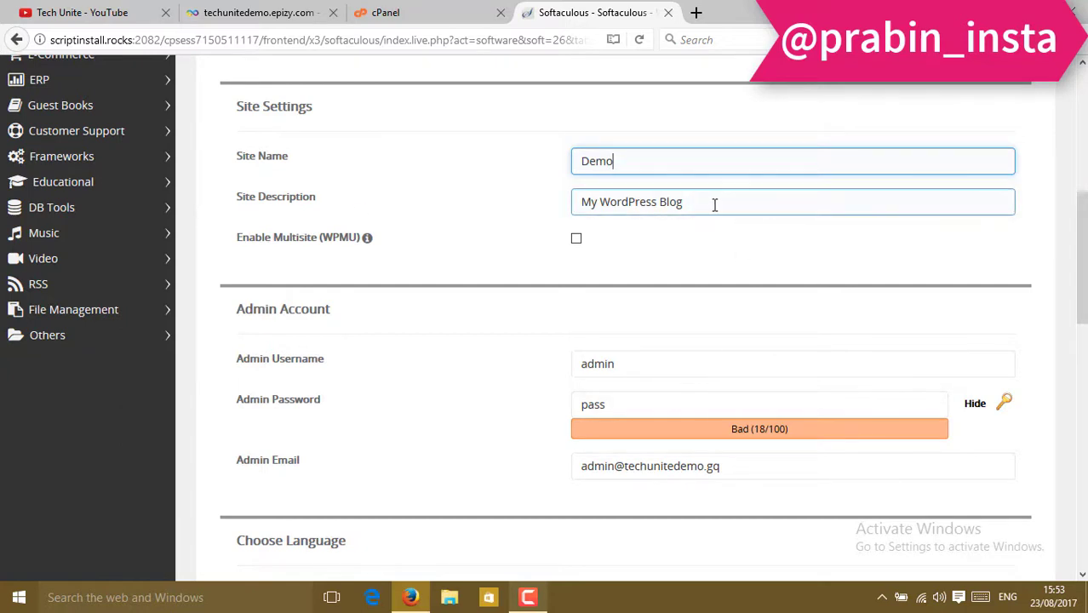
Edit the admin password to a new value.
{"action": "scroll", "coordinate": [898, 253], "scroll_direction": "down", "scroll_amount": 2}
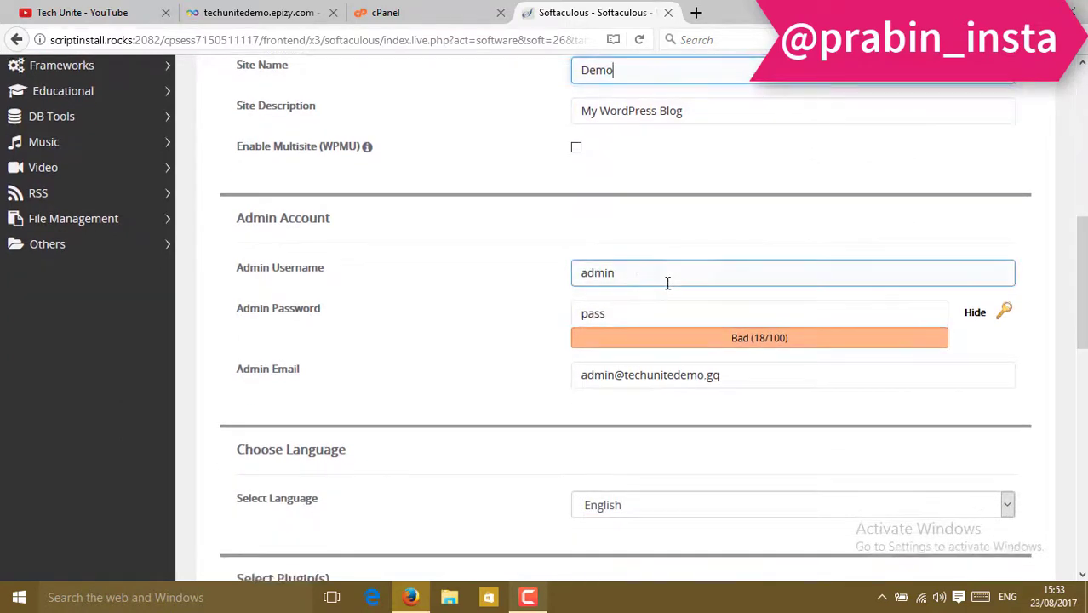
{"action": "left_click", "coordinate": [630, 271]}
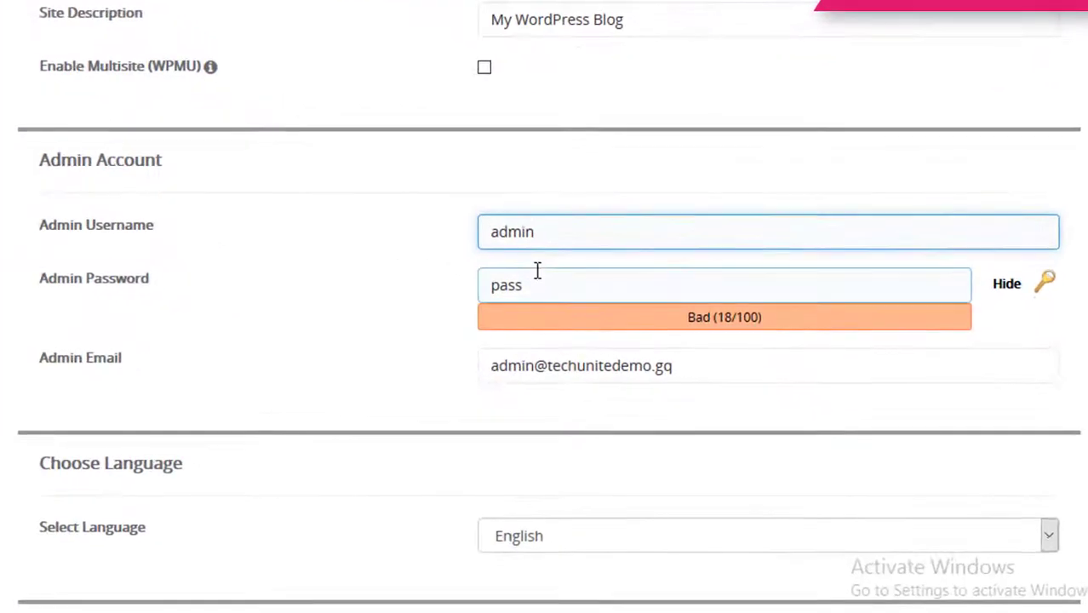
{"action": "left_click", "coordinate": [529, 292]}
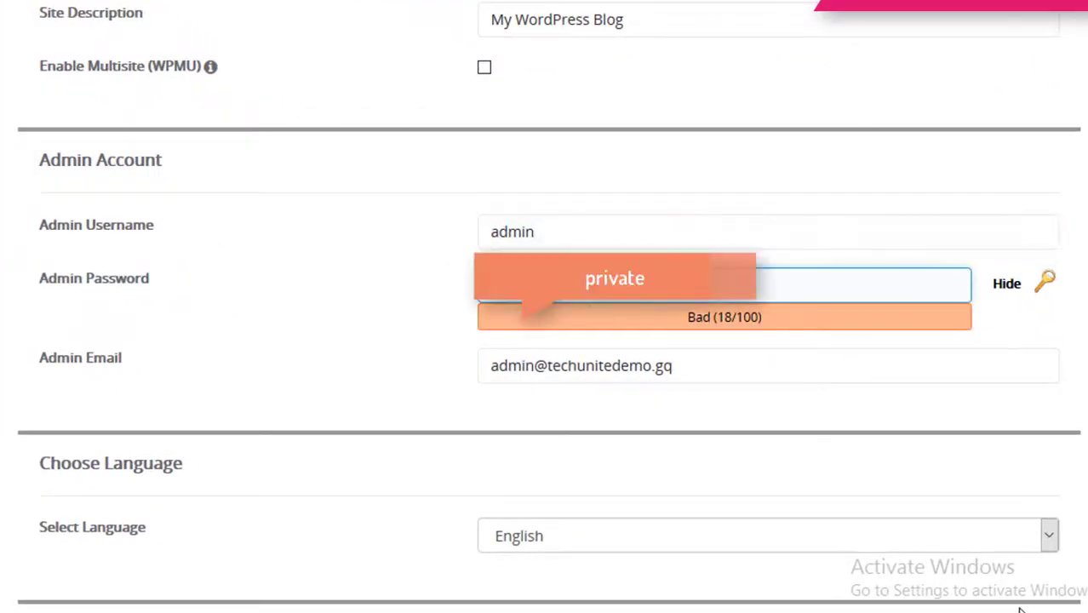
{"action": "key", "text": "BackSpace"}
{"action": "key", "text": "BackSpace"}
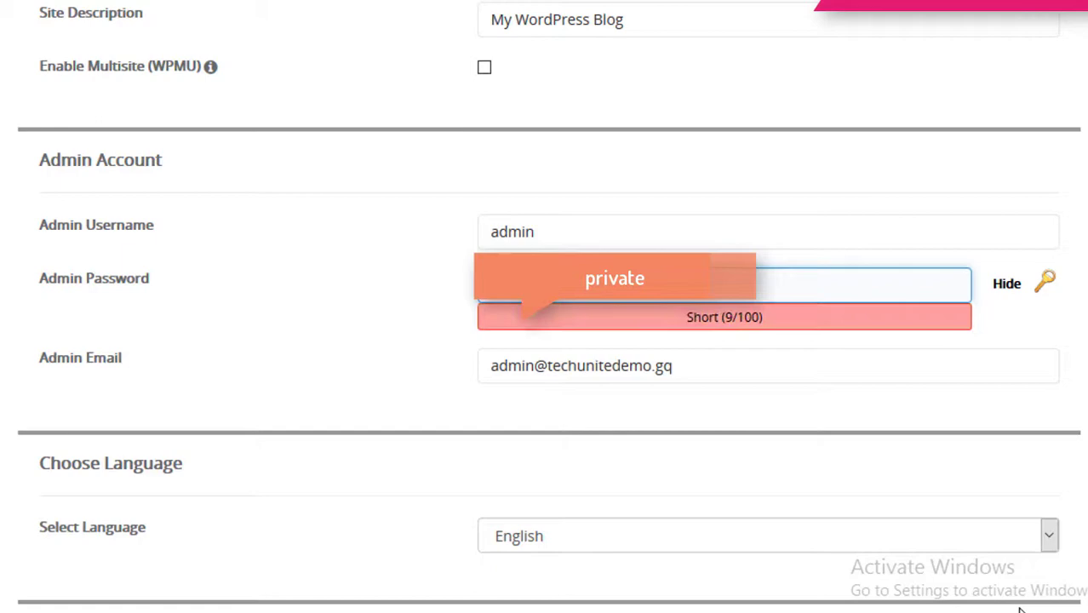
{"action": "type", "text": "124"}
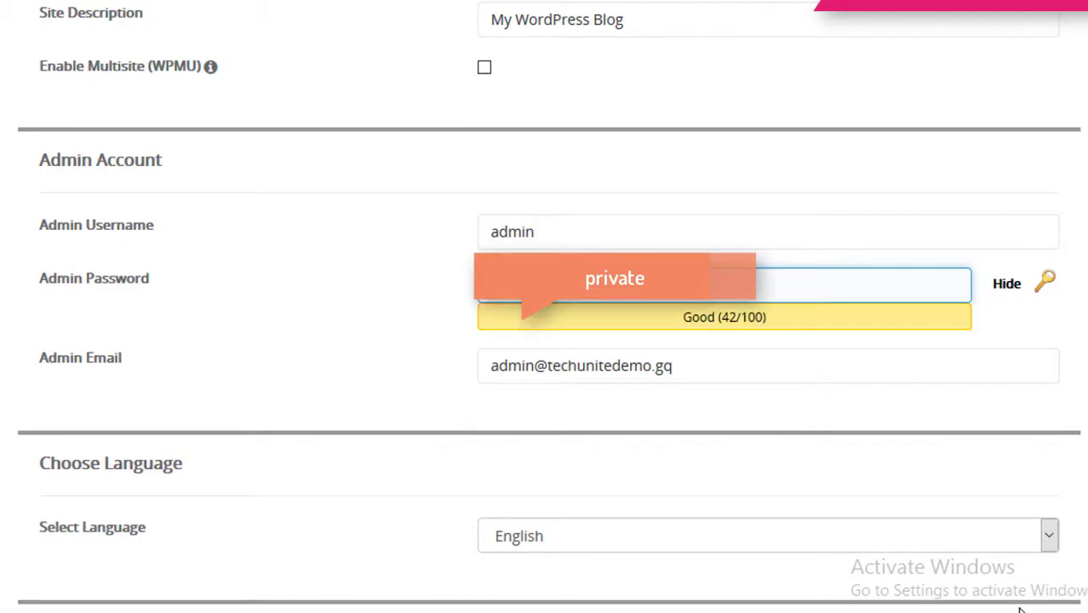
Replace the admin e-mail with the owner's own address and keep English as the language.
{"action": "scroll", "coordinate": [685, 336], "scroll_direction": "down", "scroll_amount": 3}
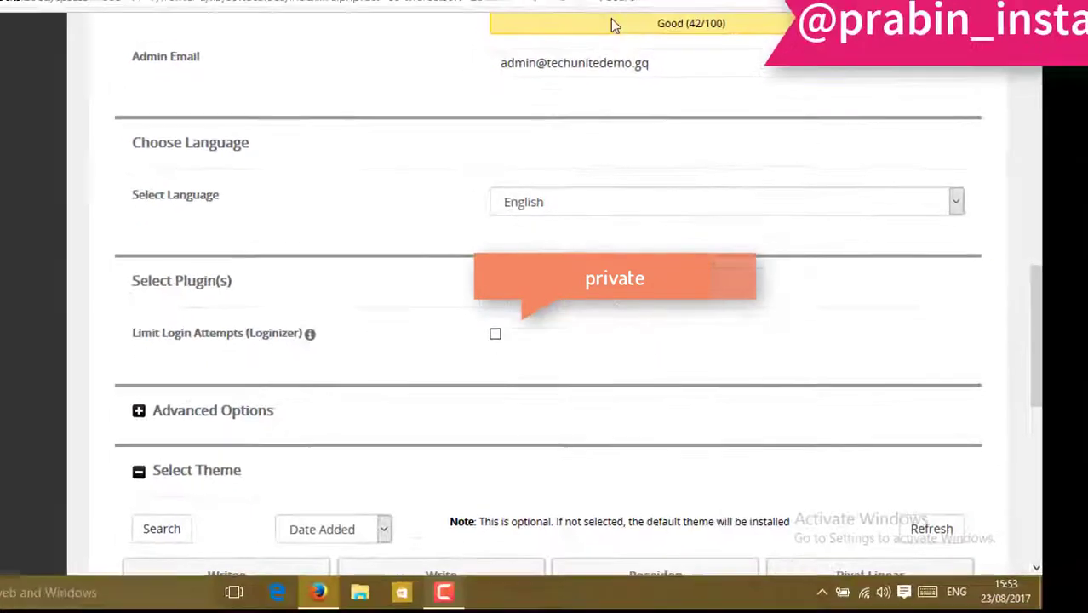
{"action": "left_click", "coordinate": [665, 89]}
{"action": "triple_click", "coordinate": [665, 88]}
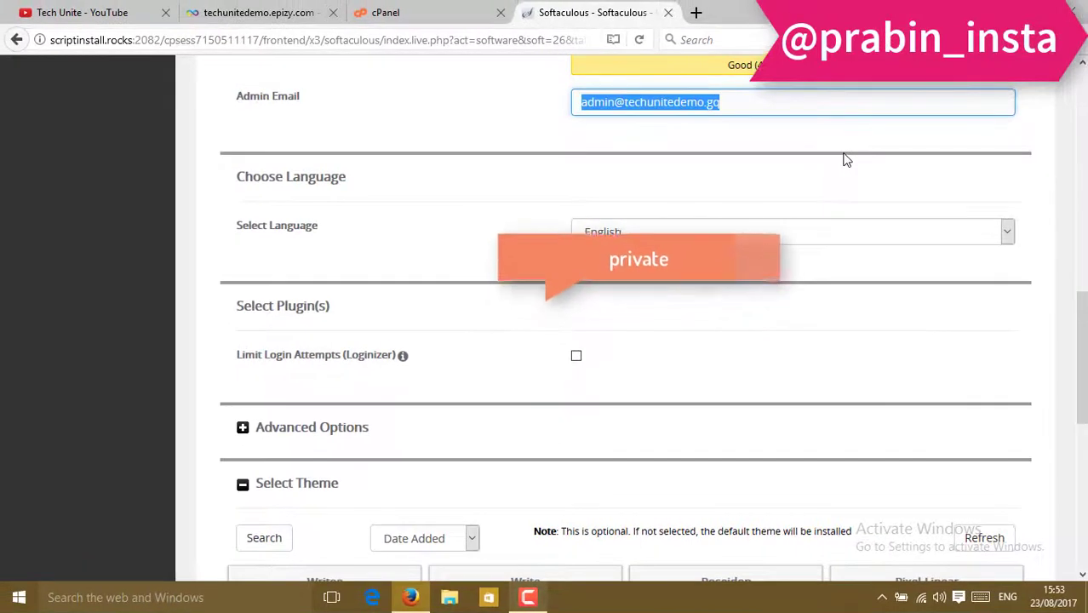
{"action": "scroll", "coordinate": [844, 159], "scroll_direction": "up", "scroll_amount": 2}
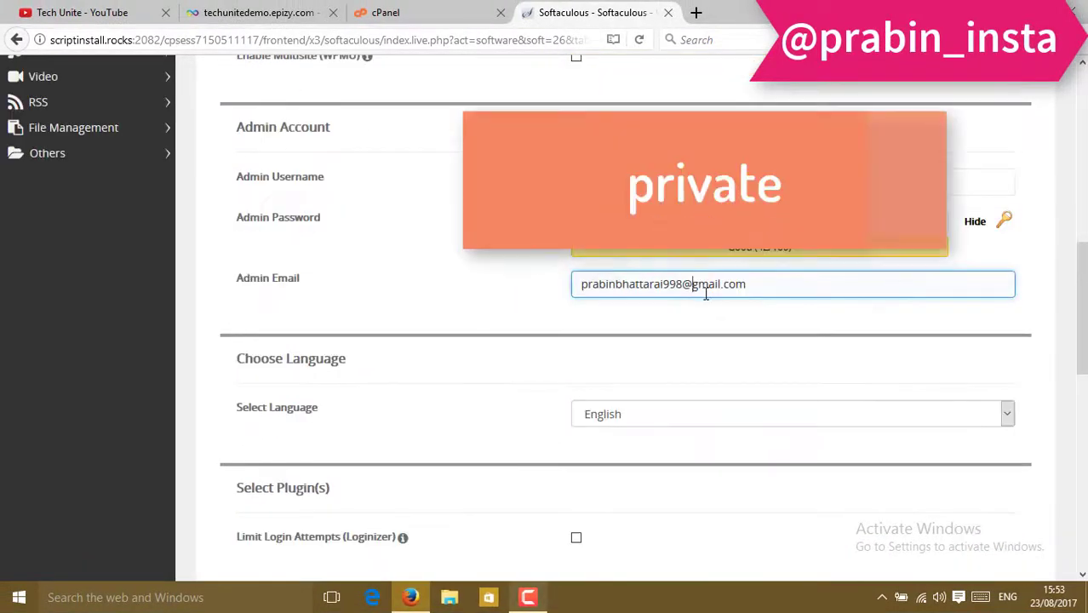
{"action": "scroll", "coordinate": [706, 294], "scroll_direction": "down", "scroll_amount": 3}
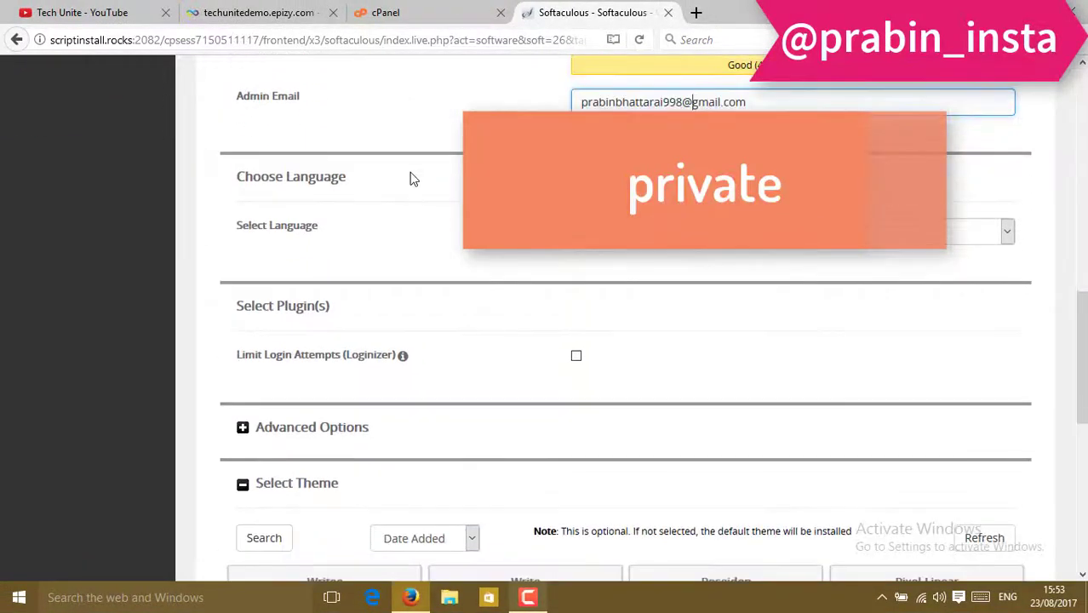
{"action": "left_click", "coordinate": [672, 232]}
{"action": "left_click", "coordinate": [672, 232]}
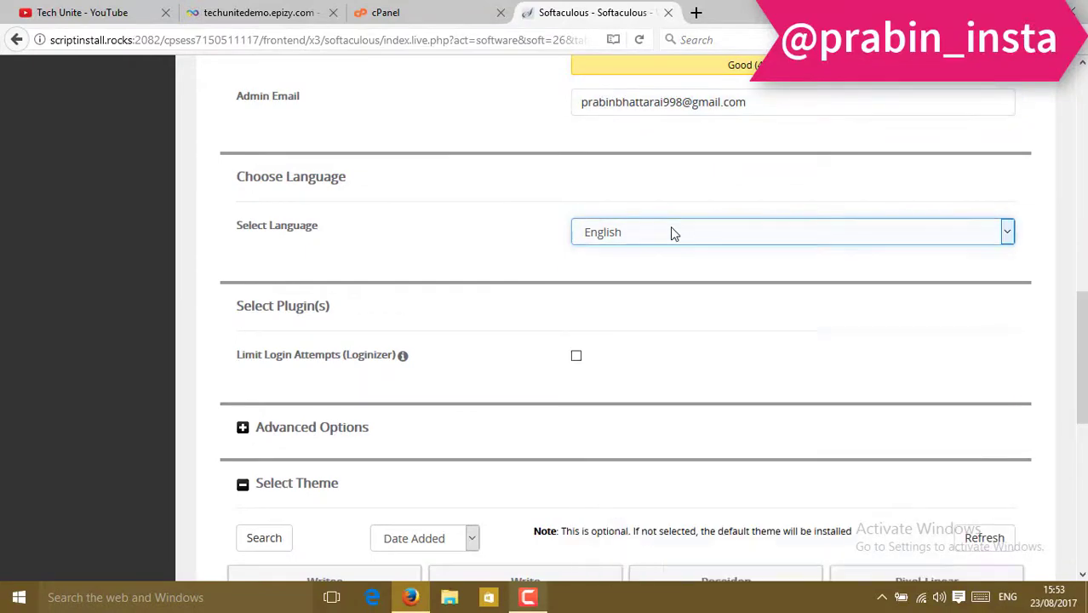
{"action": "scroll", "coordinate": [689, 231], "scroll_direction": "down", "scroll_amount": 3}
{"action": "scroll", "coordinate": [526, 226], "scroll_direction": "down", "scroll_amount": 1}
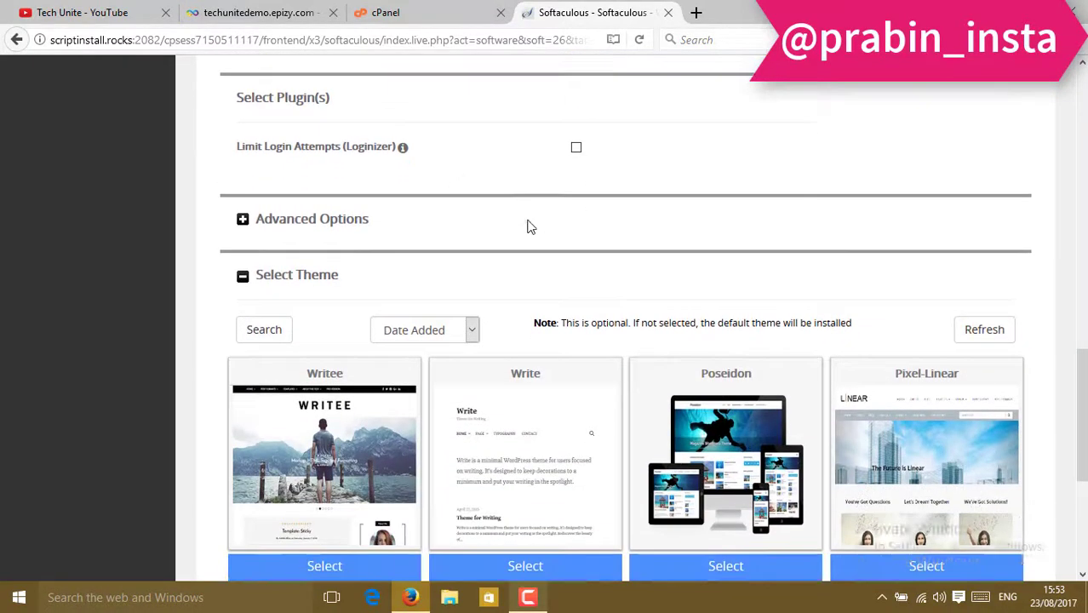
{"action": "left_click", "coordinate": [318, 163]}
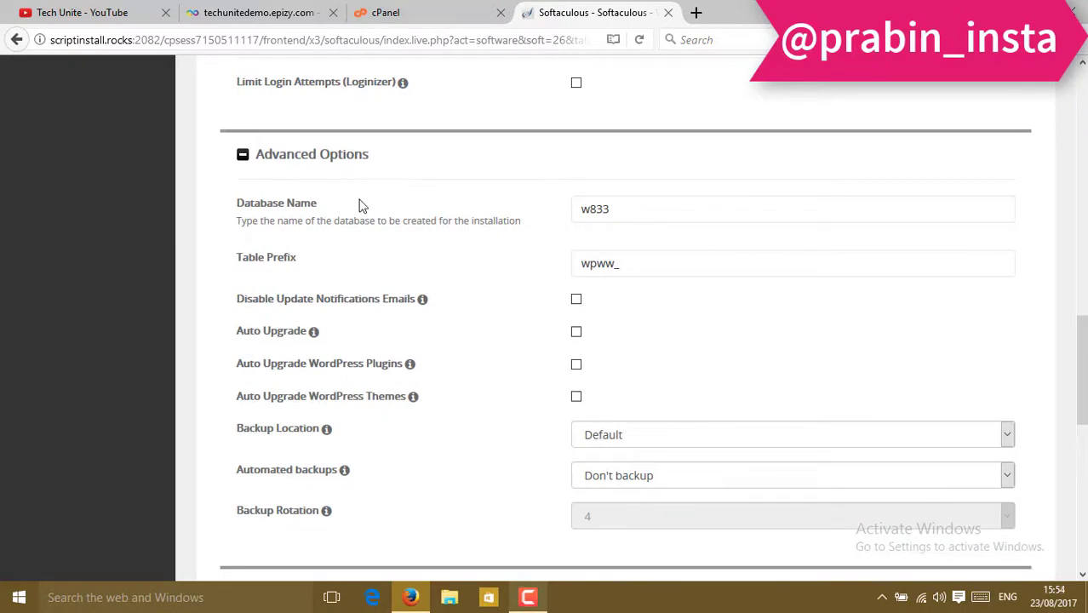
{"action": "scroll", "coordinate": [587, 270], "scroll_direction": "down", "scroll_amount": 1}
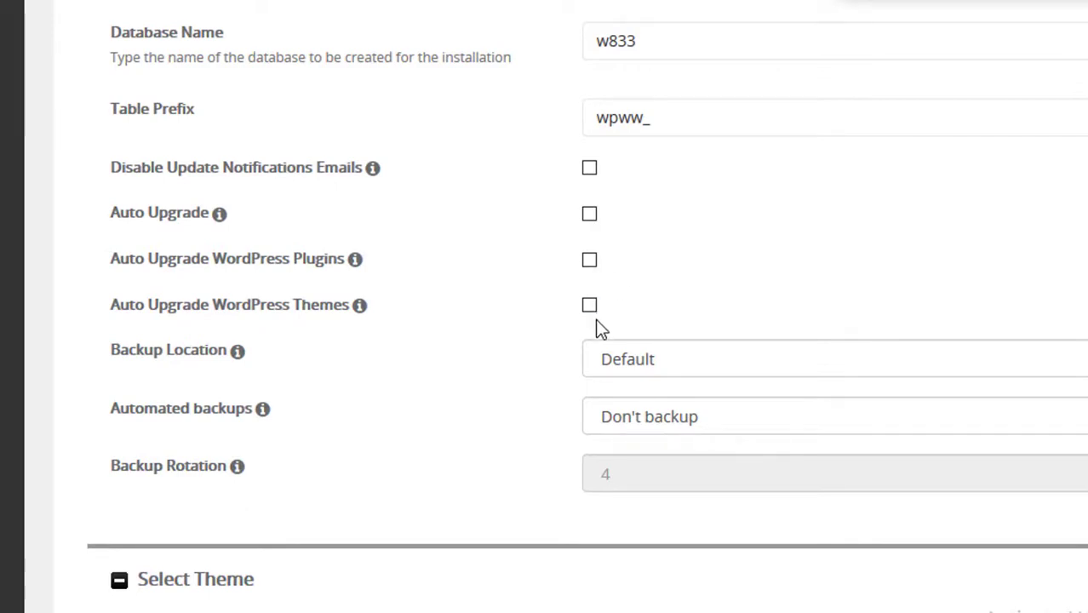
{"action": "scroll", "coordinate": [219, 216], "scroll_direction": "up", "scroll_amount": 2}
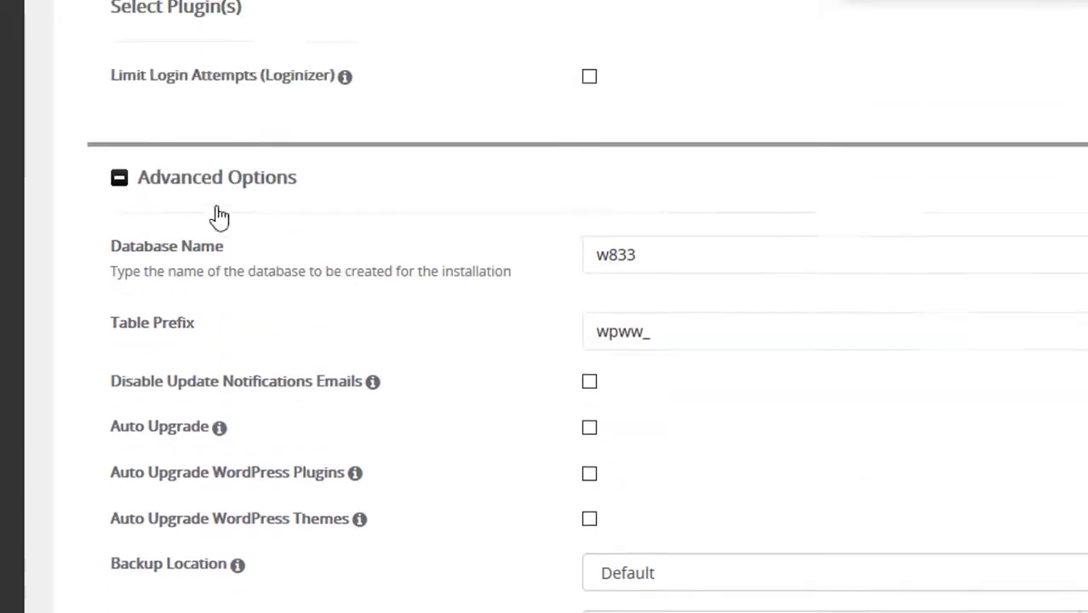
{"action": "left_click", "coordinate": [181, 233]}
{"action": "scroll", "coordinate": [645, 330], "scroll_direction": "down", "scroll_amount": 2}
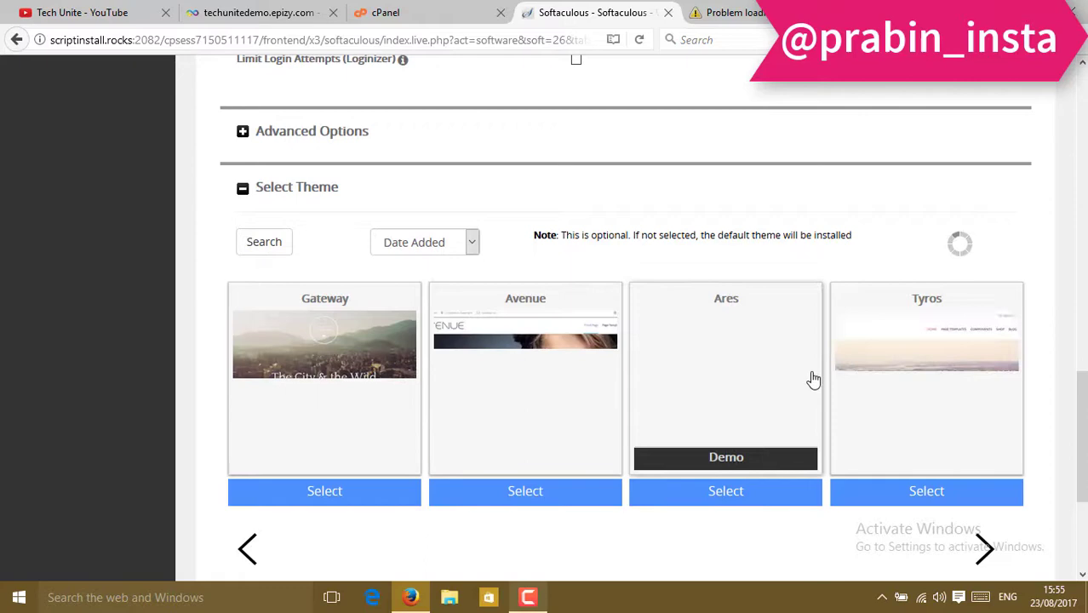
Select the Avenue theme and enter the owner's e-mail for receiving installation details.
{"action": "scroll", "coordinate": [289, 340], "scroll_direction": "down", "scroll_amount": 2}
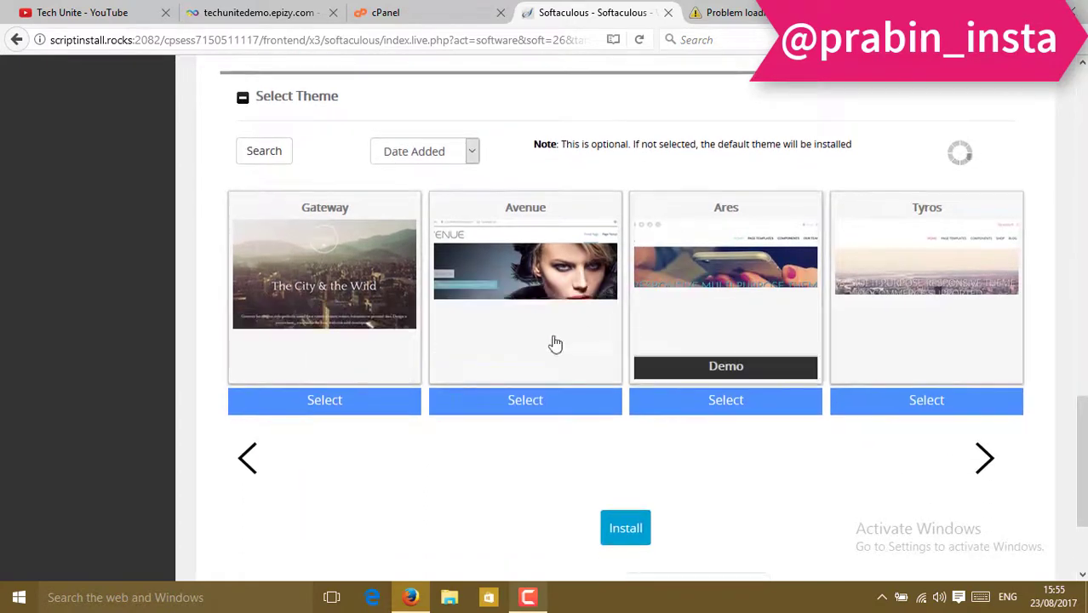
{"action": "left_click", "coordinate": [491, 406]}
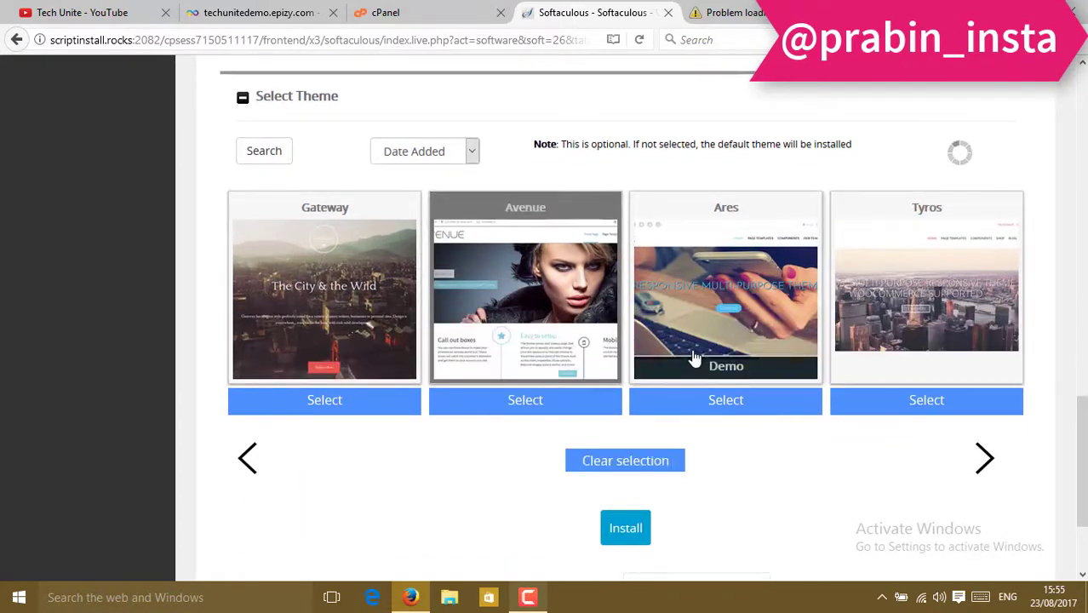
{"action": "scroll", "coordinate": [618, 362], "scroll_direction": "down", "scroll_amount": 3}
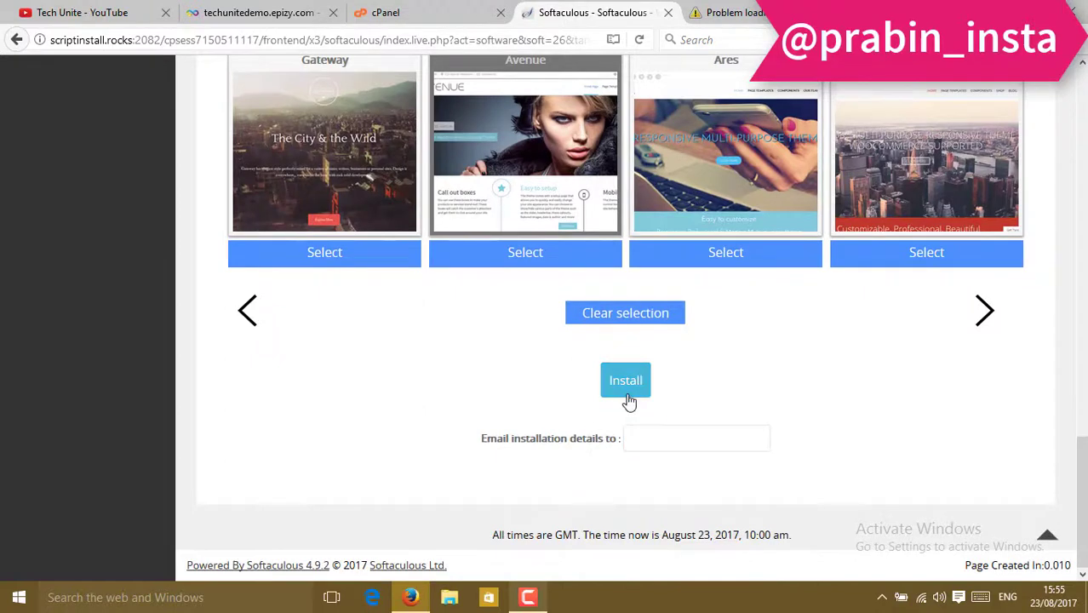
{"action": "left_click", "coordinate": [655, 438]}
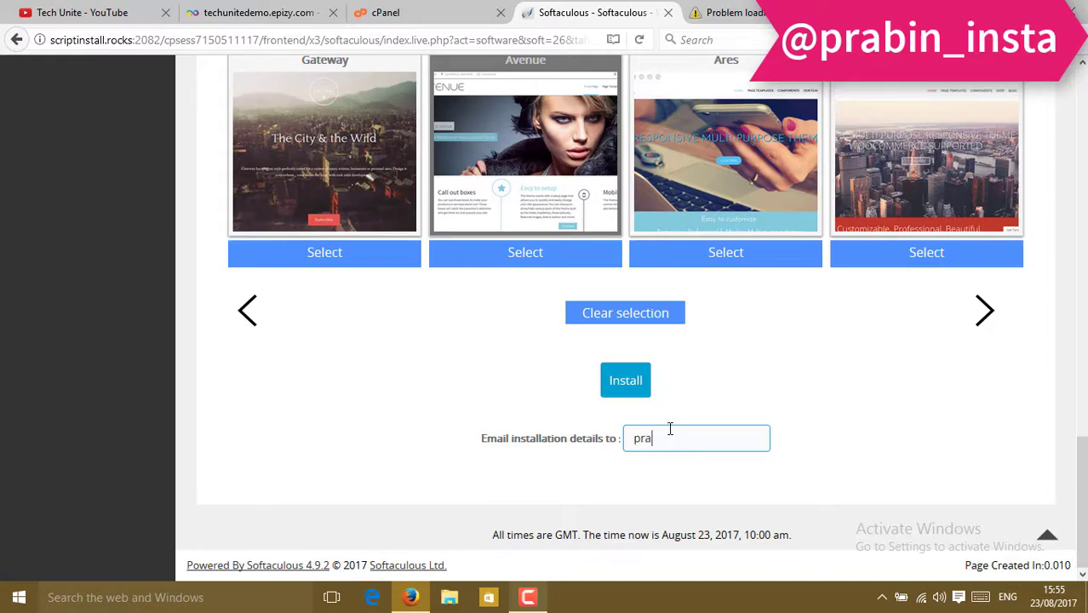
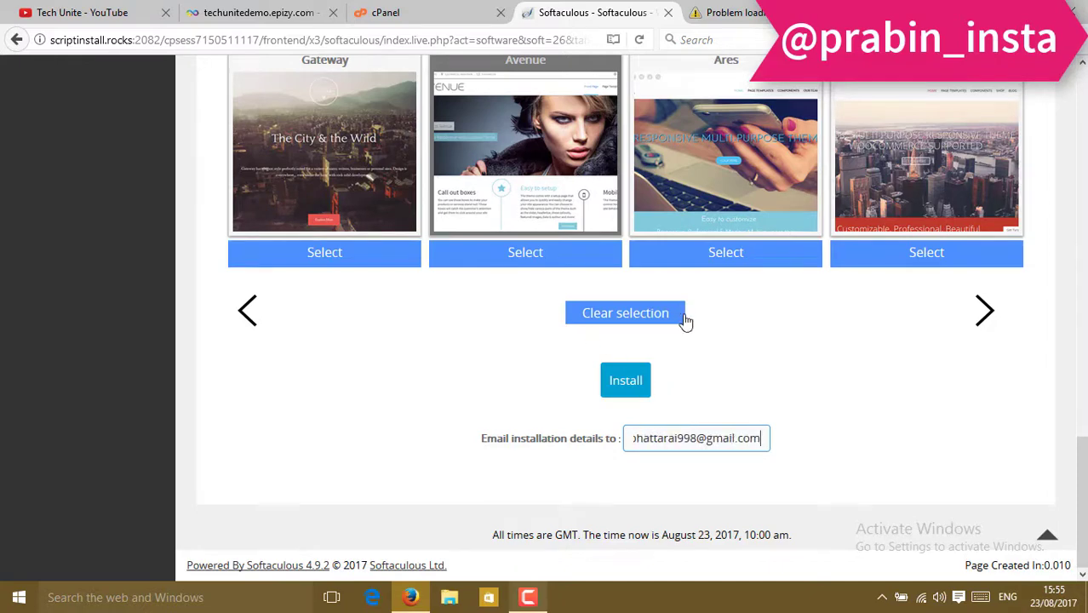
{"action": "left_click", "coordinate": [628, 382]}
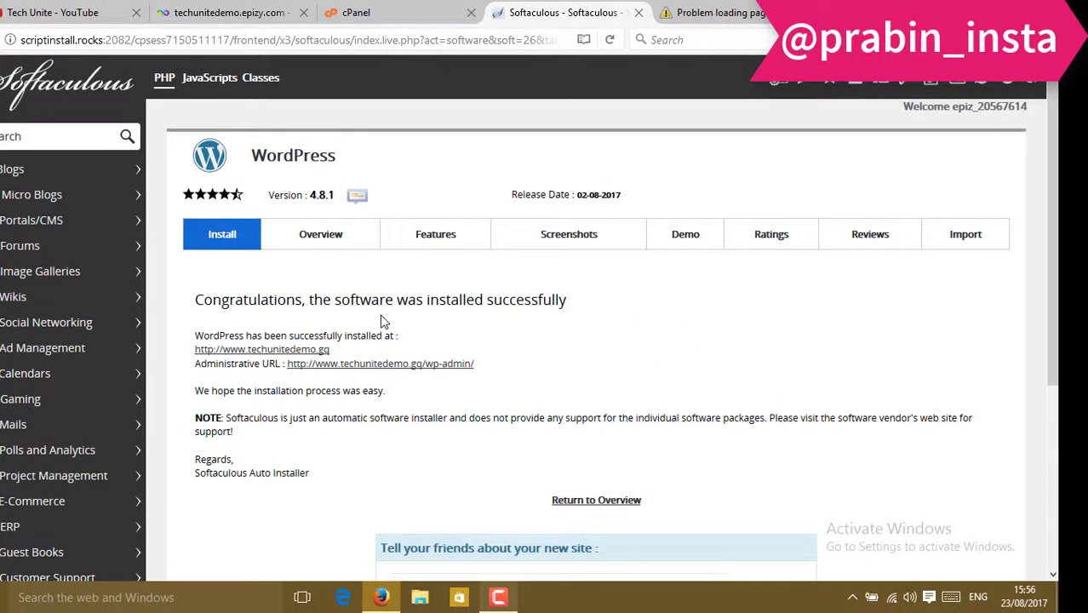
{"action": "scroll", "coordinate": [383, 322], "scroll_direction": "down", "scroll_amount": 1}
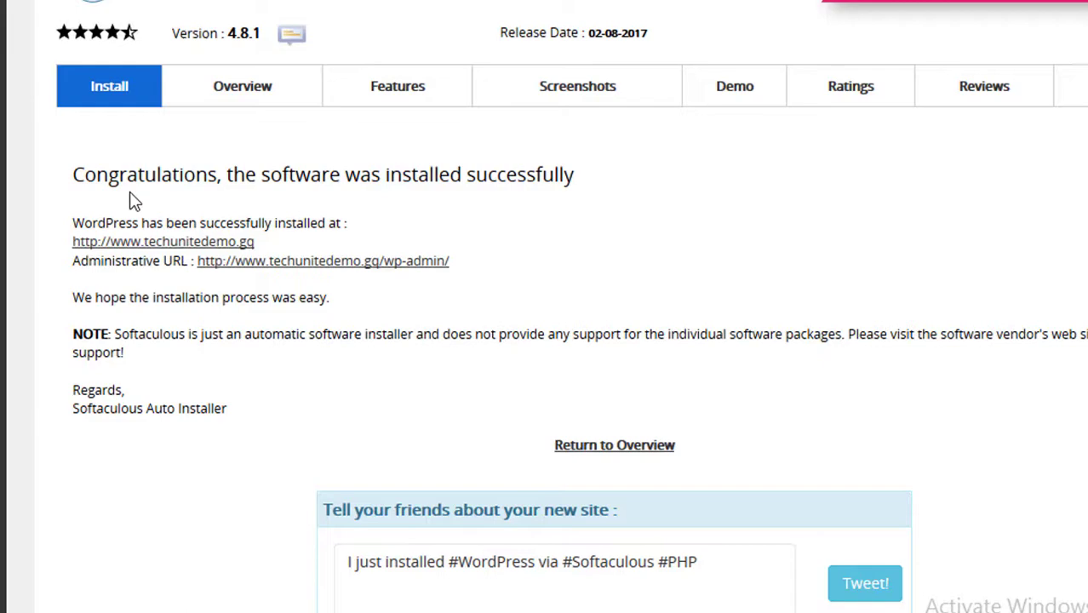
{"action": "right_click", "coordinate": [204, 247]}
{"action": "left_click", "coordinate": [255, 256]}
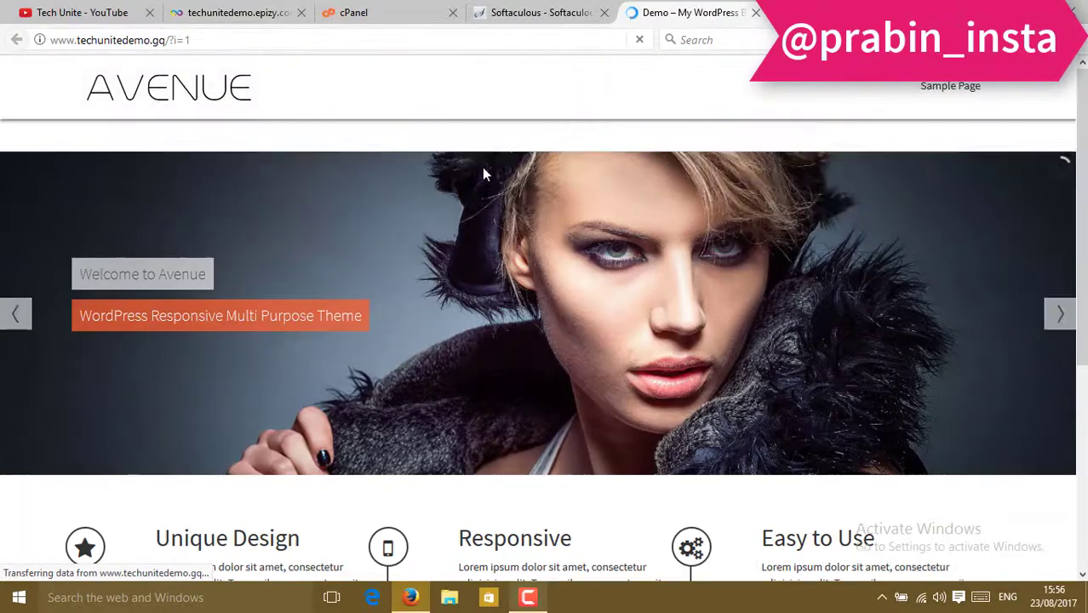
{"action": "left_click", "coordinate": [190, 39]}
{"action": "left_click_drag", "start_coordinate": [190, 39], "coordinate": [168, 40]}
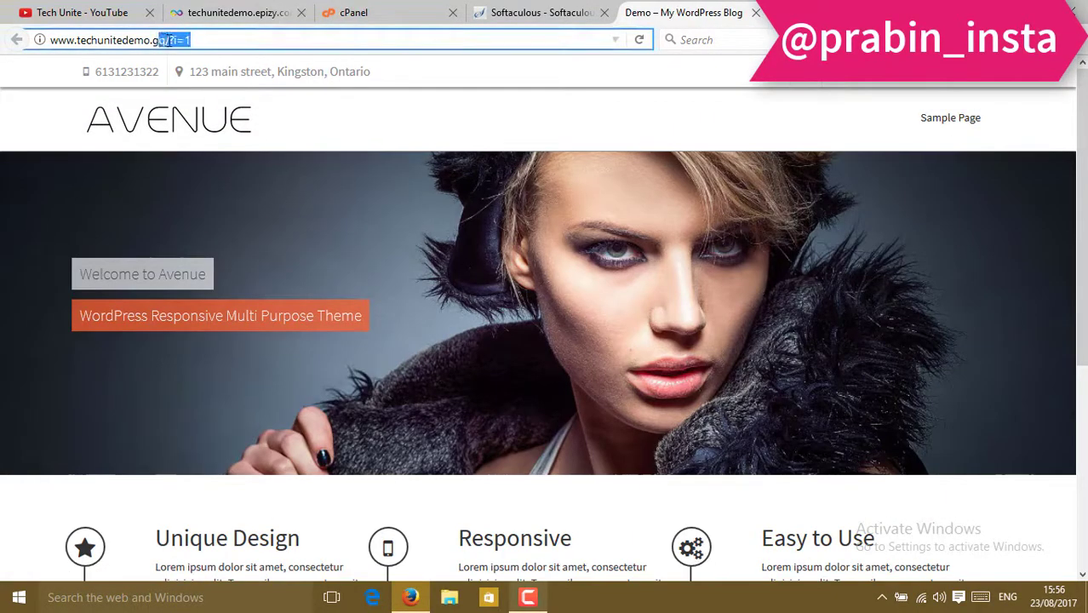
{"action": "key", "text": "BackSpace"}
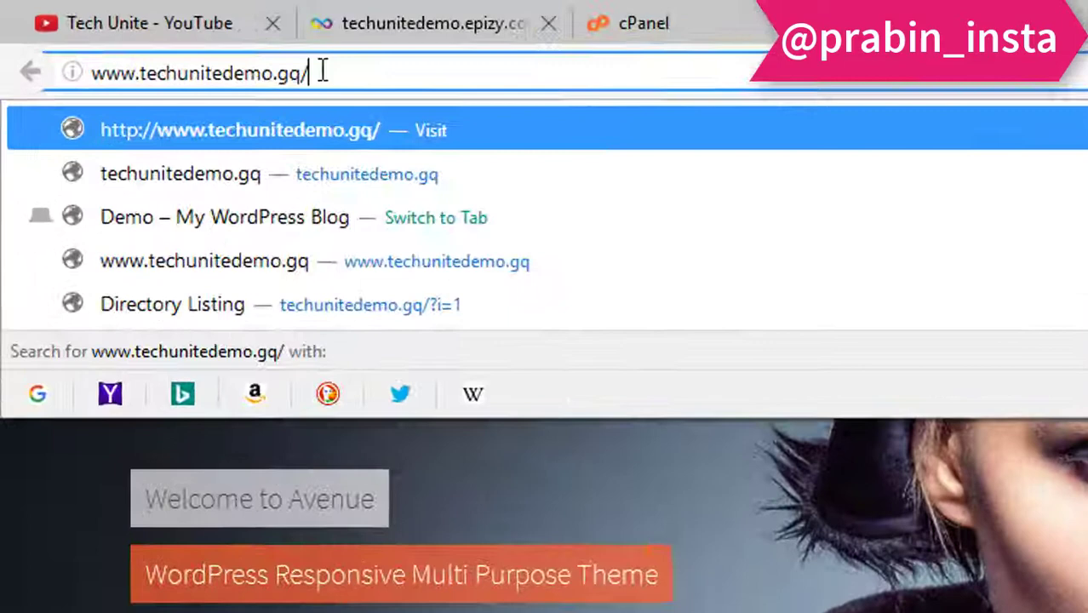
{"action": "type", "text": "wp-admin"}
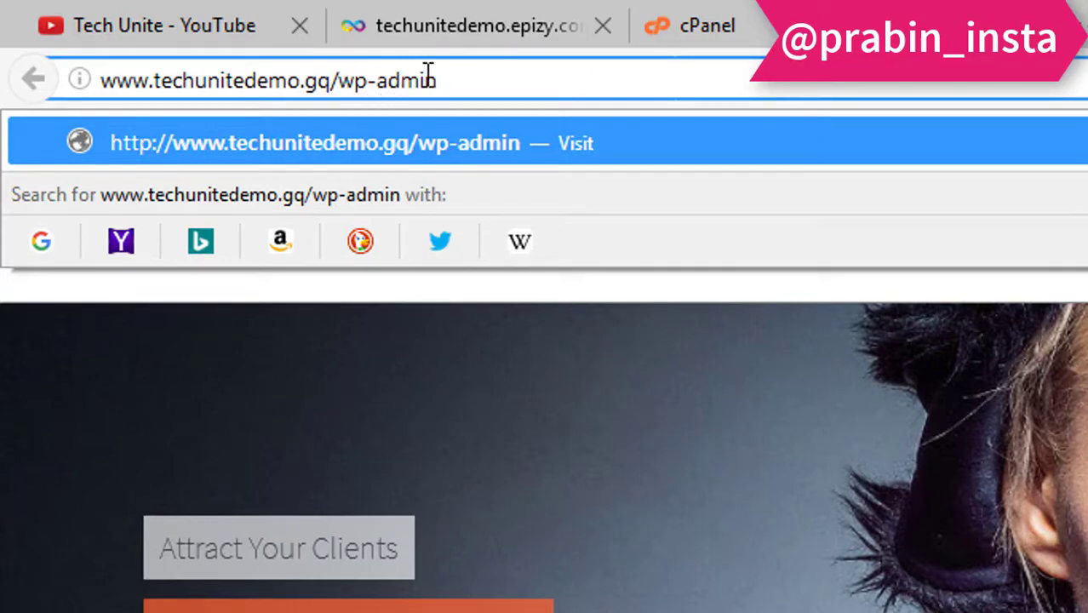
Log in to wp-admin as admin with the account password, declining Firefox's save-login offer.
{"action": "key", "text": "Return"}
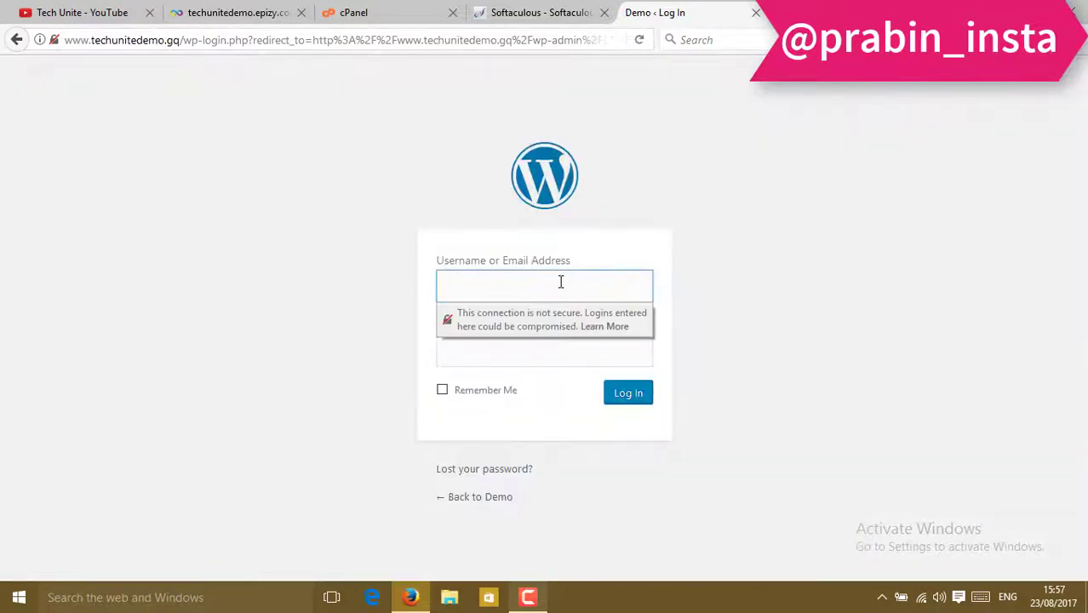
{"action": "type", "text": "admin"}
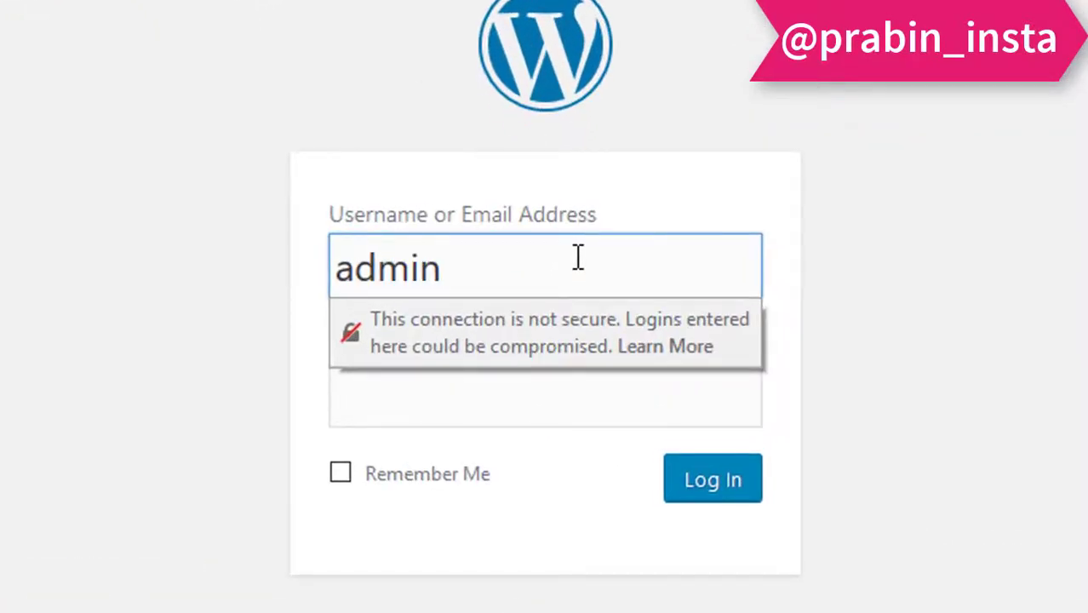
{"action": "key", "text": "Tab"}
{"action": "type", "text": "•••••••"}
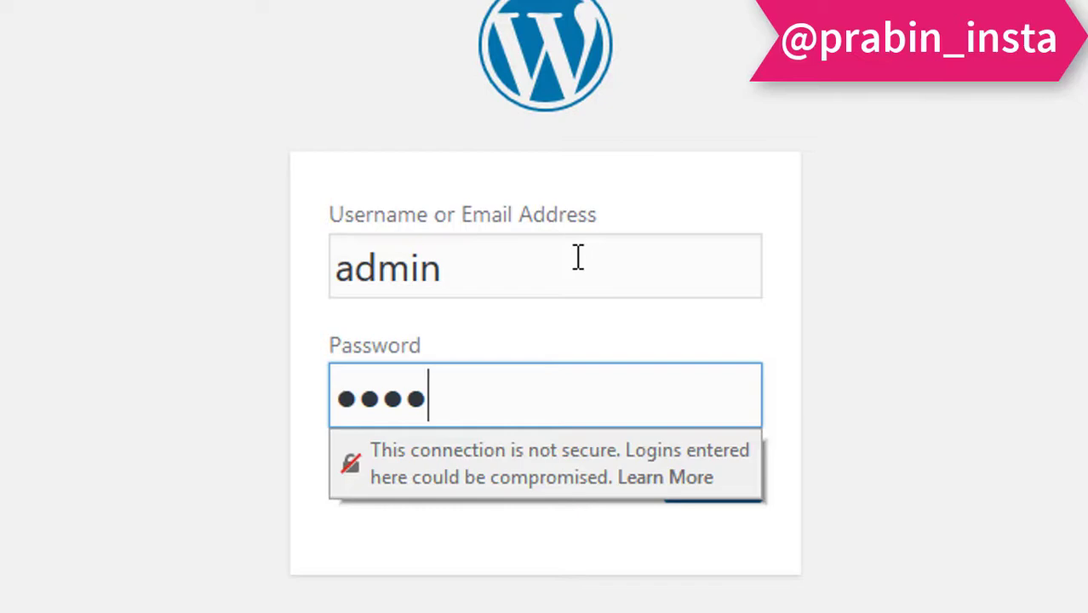
{"action": "type", "text": "••"}
{"action": "key", "text": "Return"}
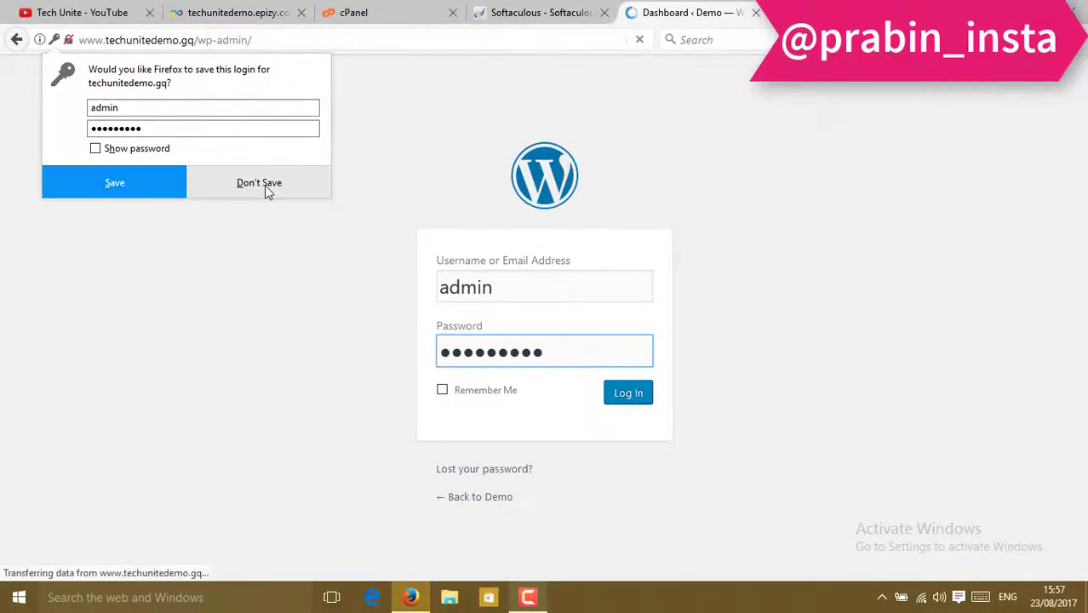
{"action": "left_click", "coordinate": [167, 188]}
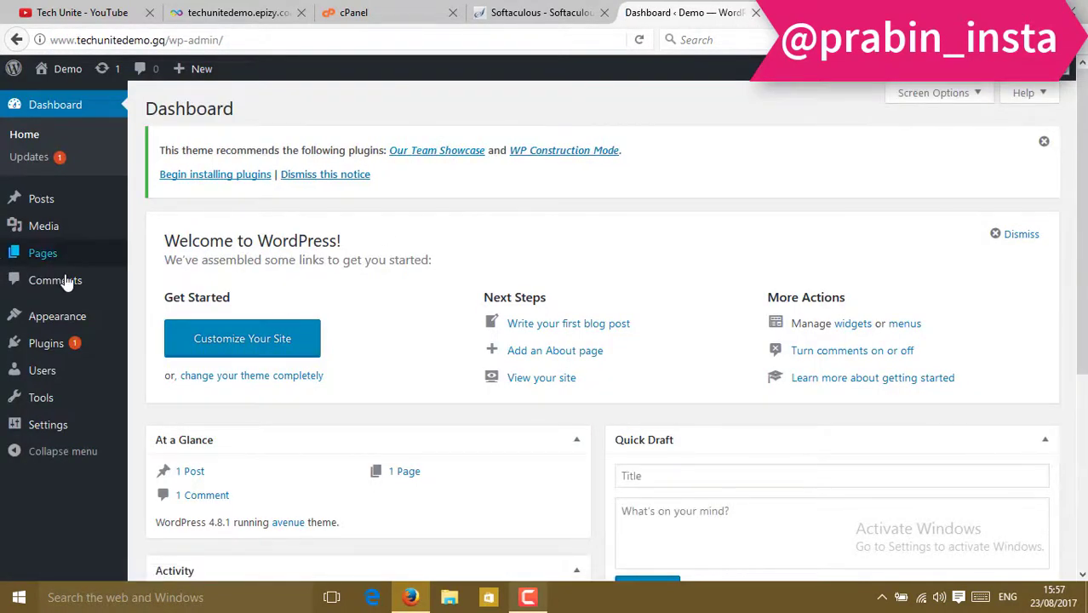
Go to Appearance > Themes > Add New to browse the featured themes.
{"action": "mouse_move", "coordinate": [68, 322]}
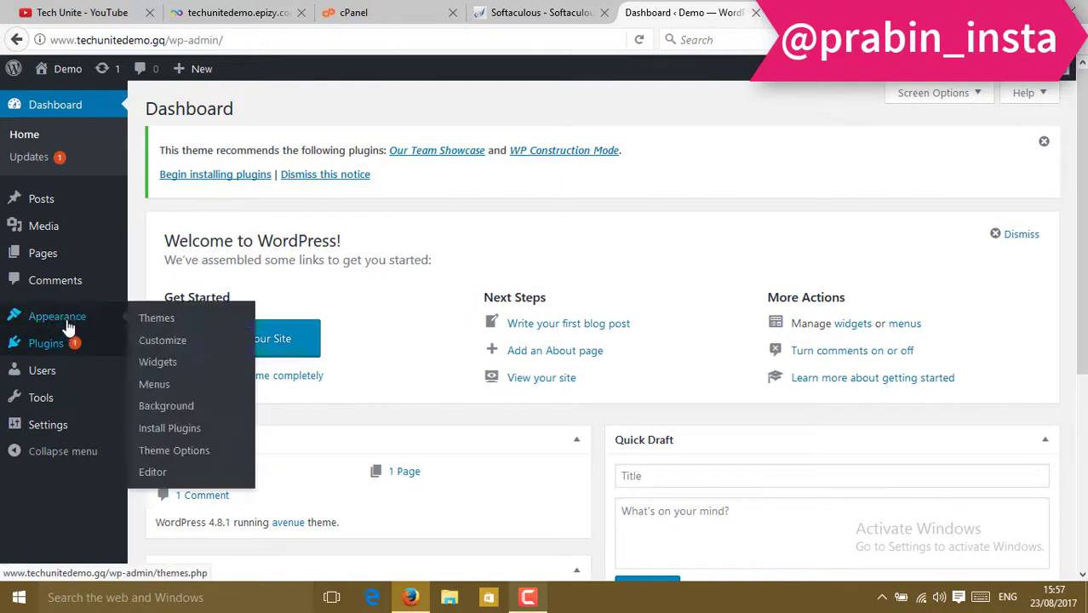
{"action": "left_click", "coordinate": [151, 320]}
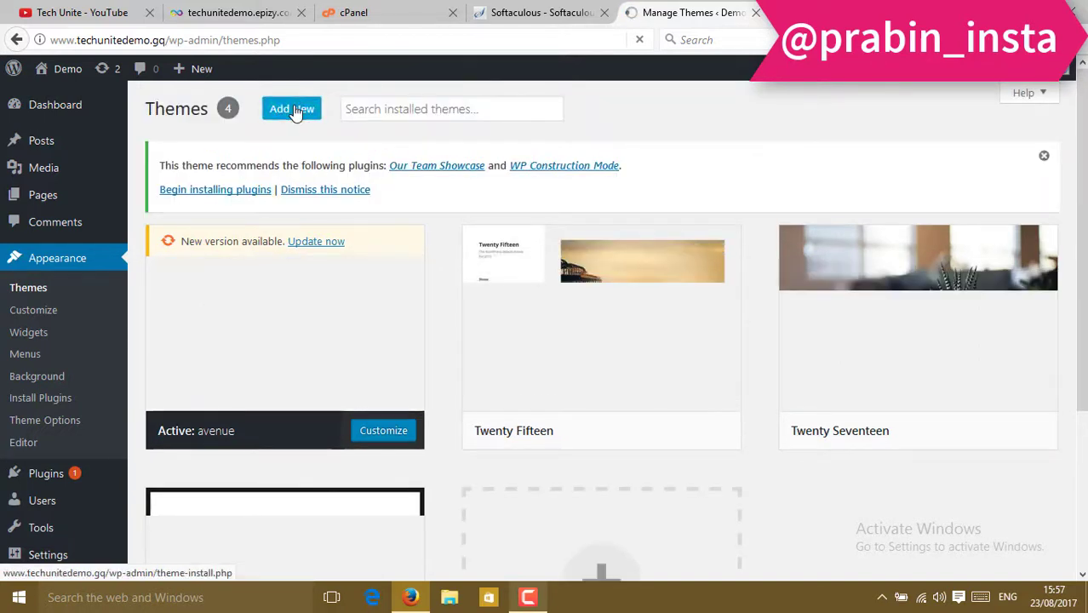
{"action": "left_click", "coordinate": [294, 108]}
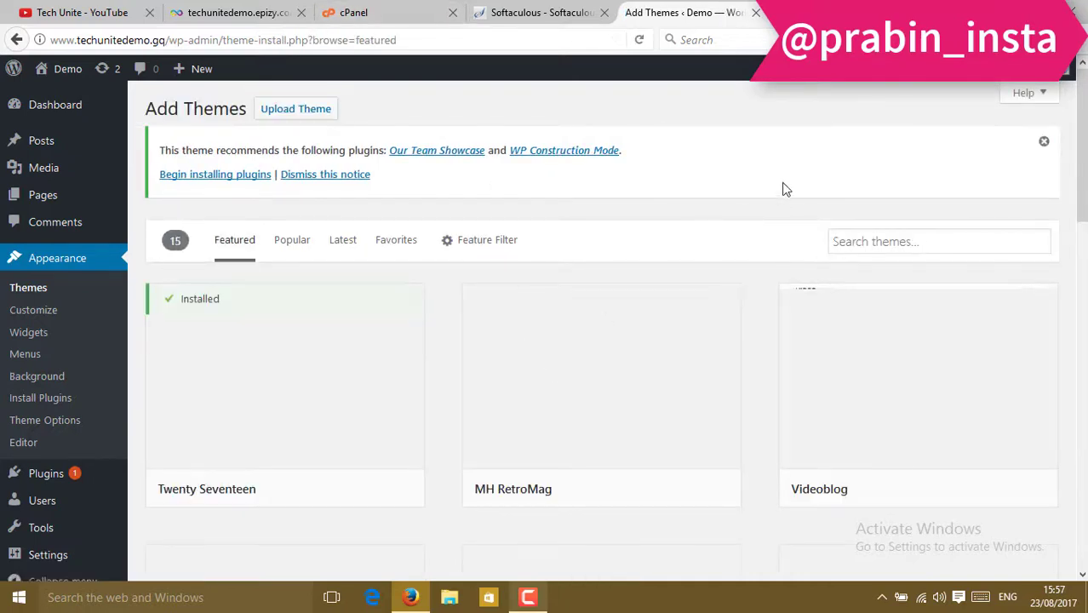
Find Videoblog among the featured themes, install it and activate it.
{"action": "scroll", "coordinate": [779, 192], "scroll_direction": "down", "scroll_amount": 2}
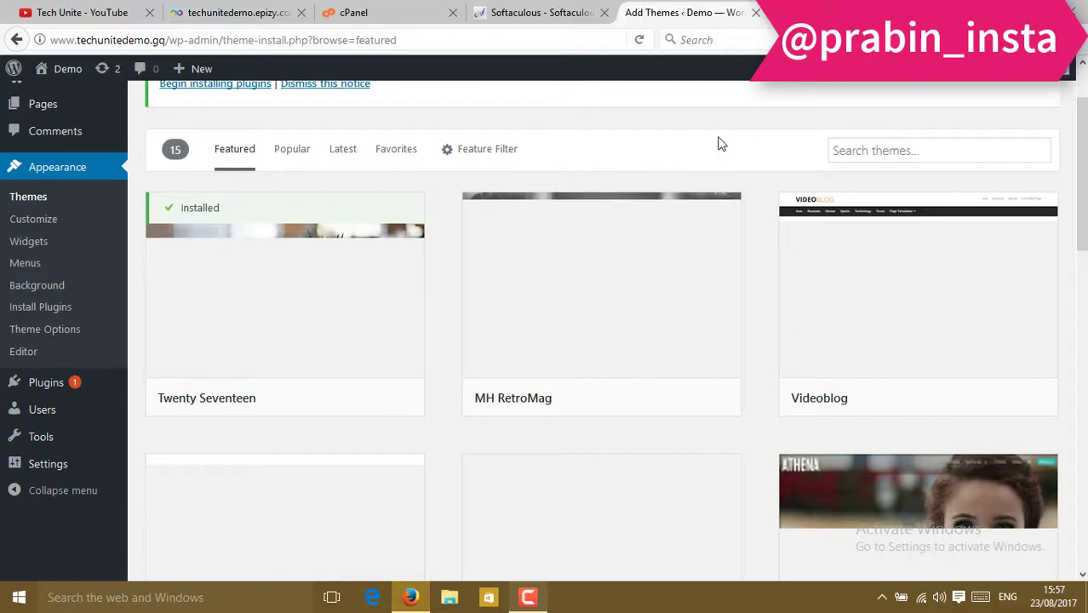
{"action": "scroll", "coordinate": [719, 144], "scroll_direction": "down", "scroll_amount": 10}
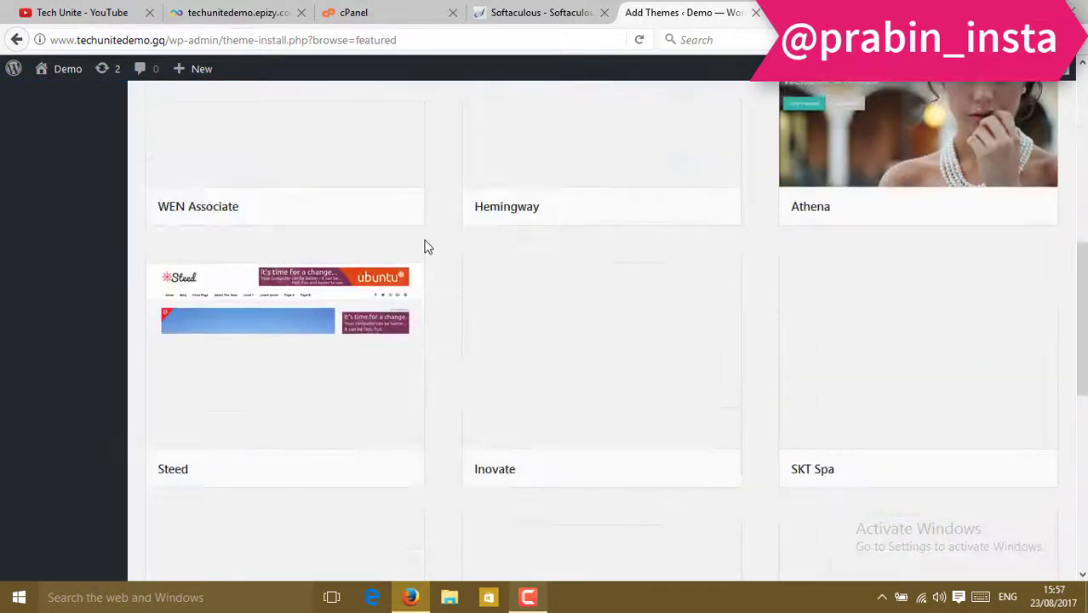
{"action": "scroll", "coordinate": [428, 247], "scroll_direction": "up", "scroll_amount": 10}
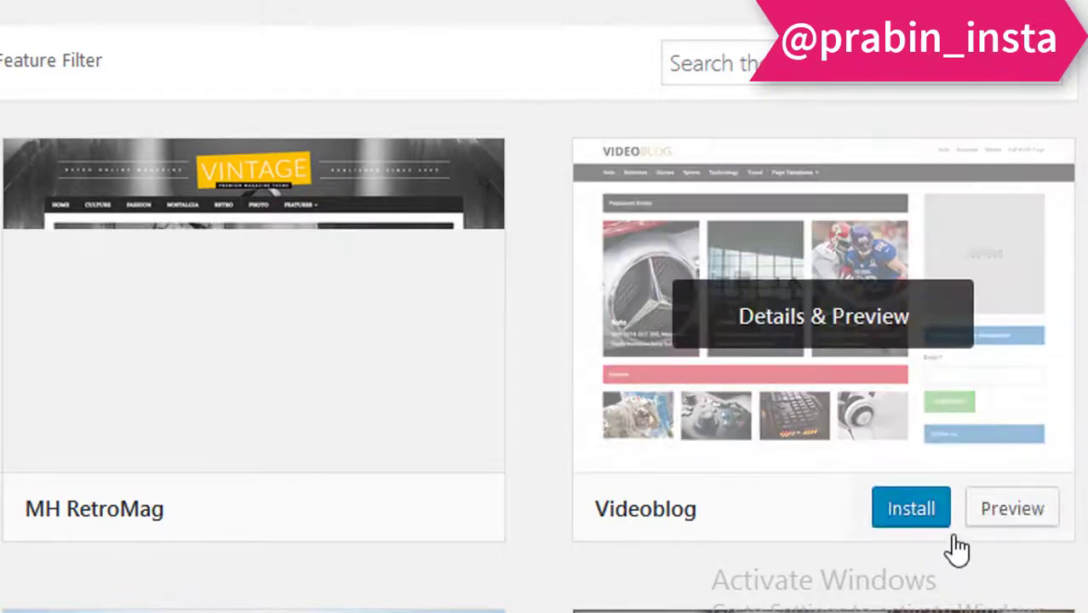
{"action": "left_click", "coordinate": [929, 524]}
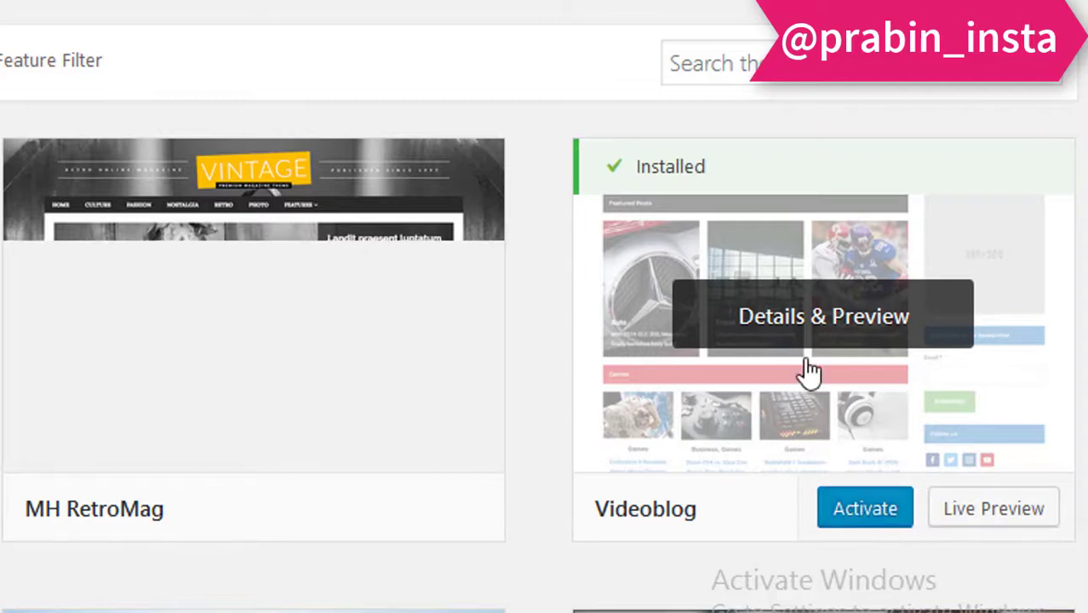
{"action": "left_click", "coordinate": [868, 515]}
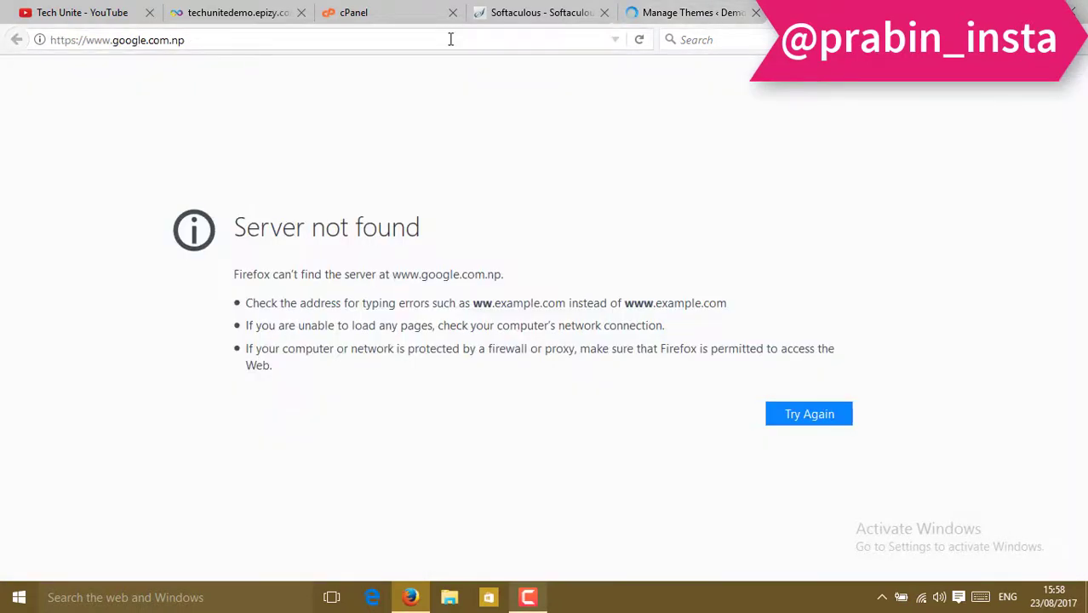
{"action": "left_click", "coordinate": [449, 38]}
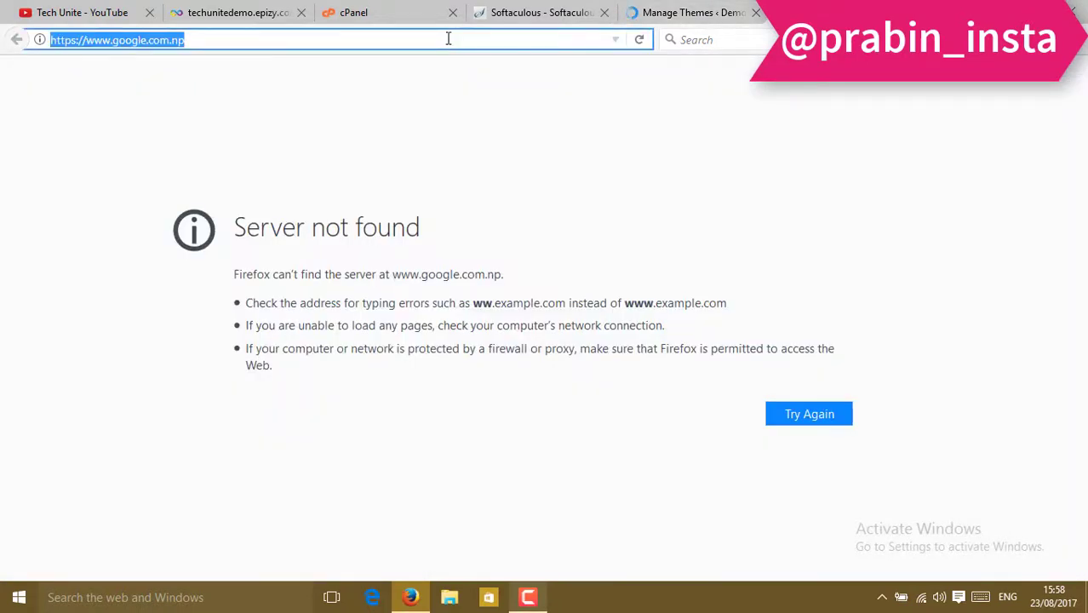
{"action": "type", "text": "techun"}
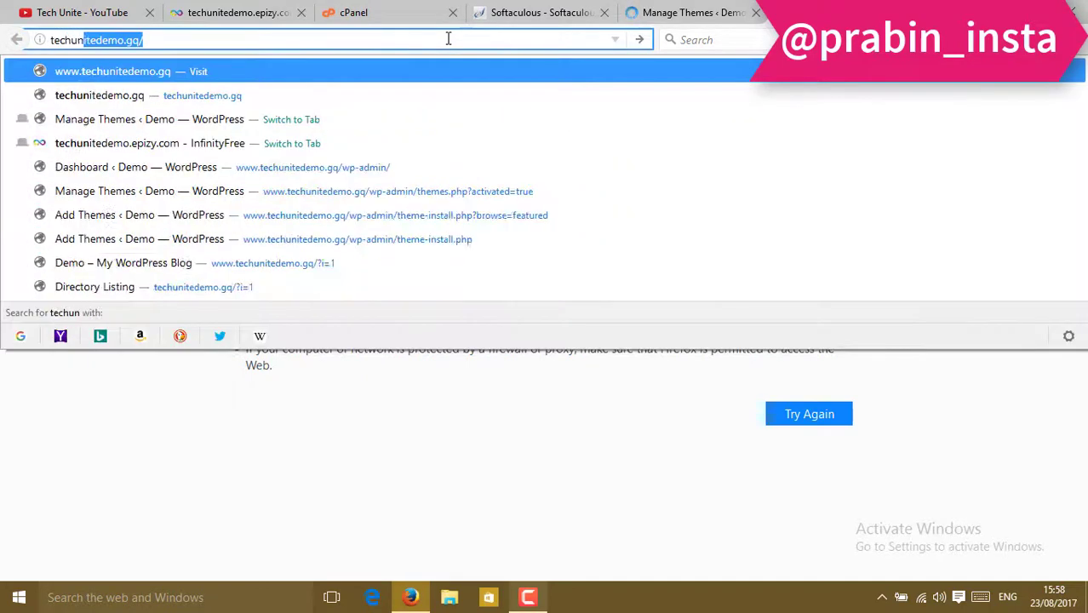
{"action": "key", "text": "Right"}
{"action": "key", "text": "Return"}
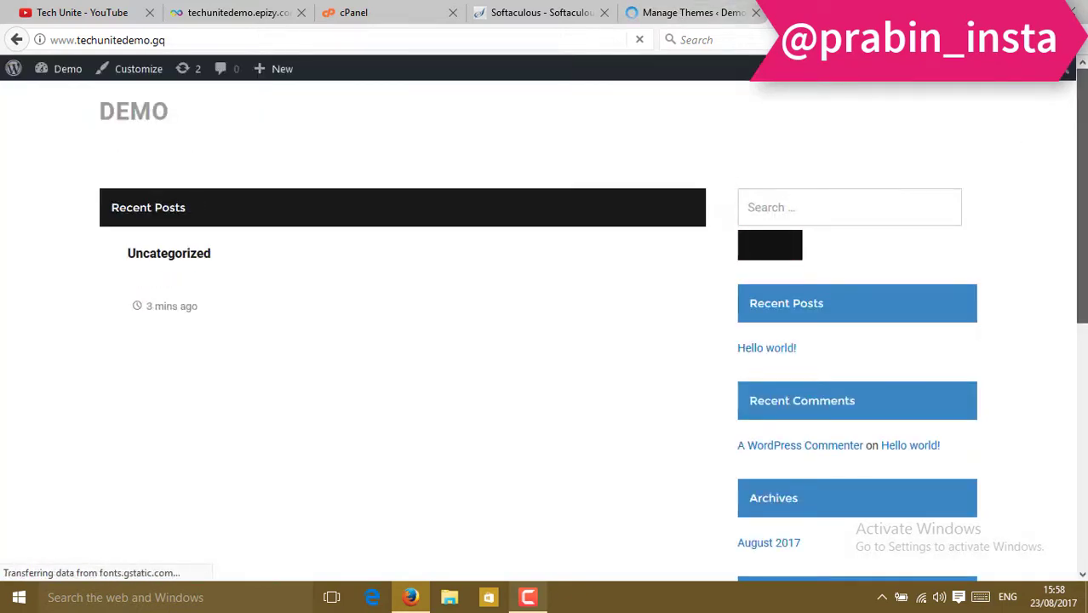
{"action": "left_click_drag", "start_coordinate": [1081, 72], "coordinate": [1084, 26]}
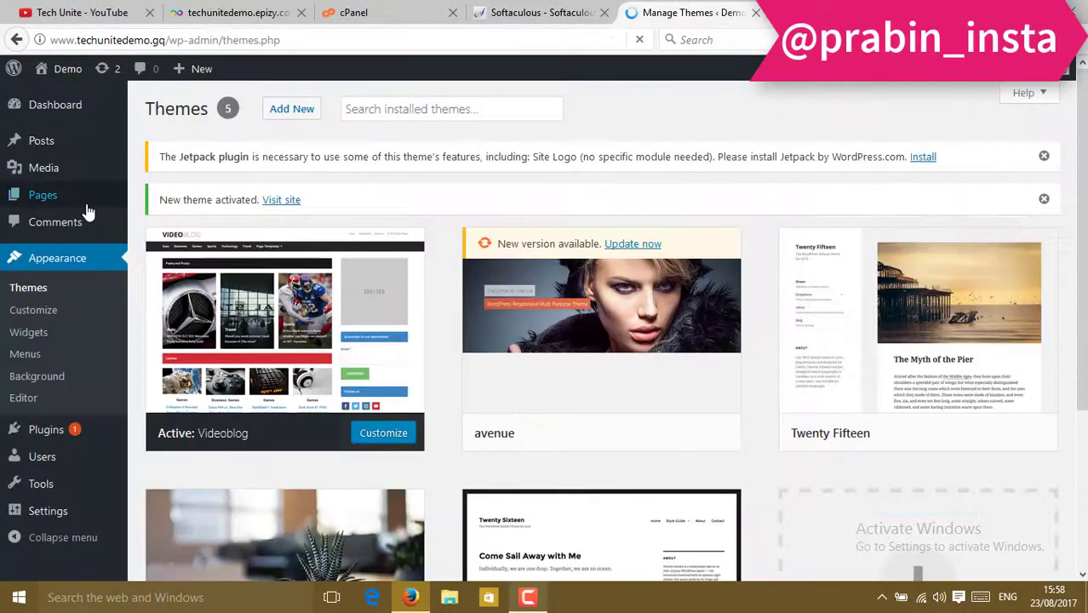
Show the Tech Unite YouTube channel's uploaded videos, newest first.
{"action": "mouse_move", "coordinate": [77, 142]}
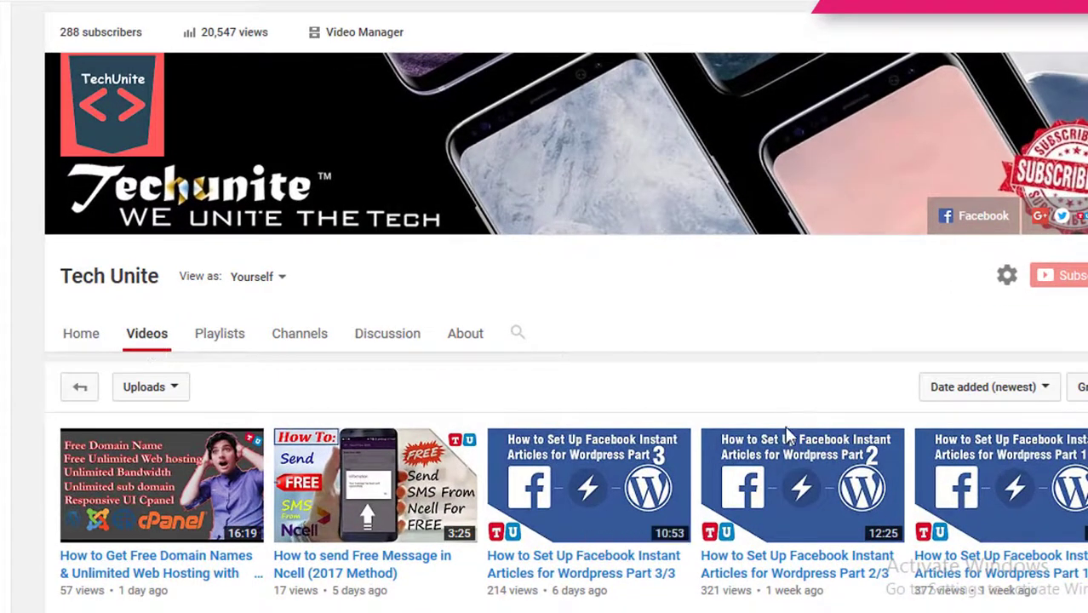
Open the channel's 'How to Set Up Facebook Instant Articles for Wordpress' playlist from Playlists.
{"action": "scroll", "coordinate": [724, 383], "scroll_direction": "down", "scroll_amount": 3}
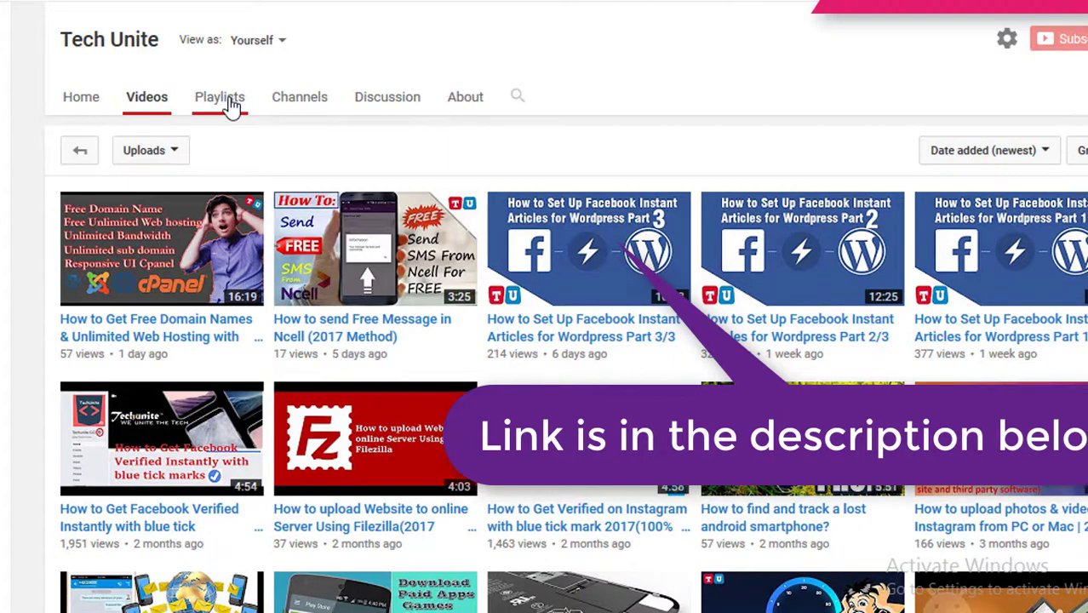
{"action": "left_click", "coordinate": [230, 101]}
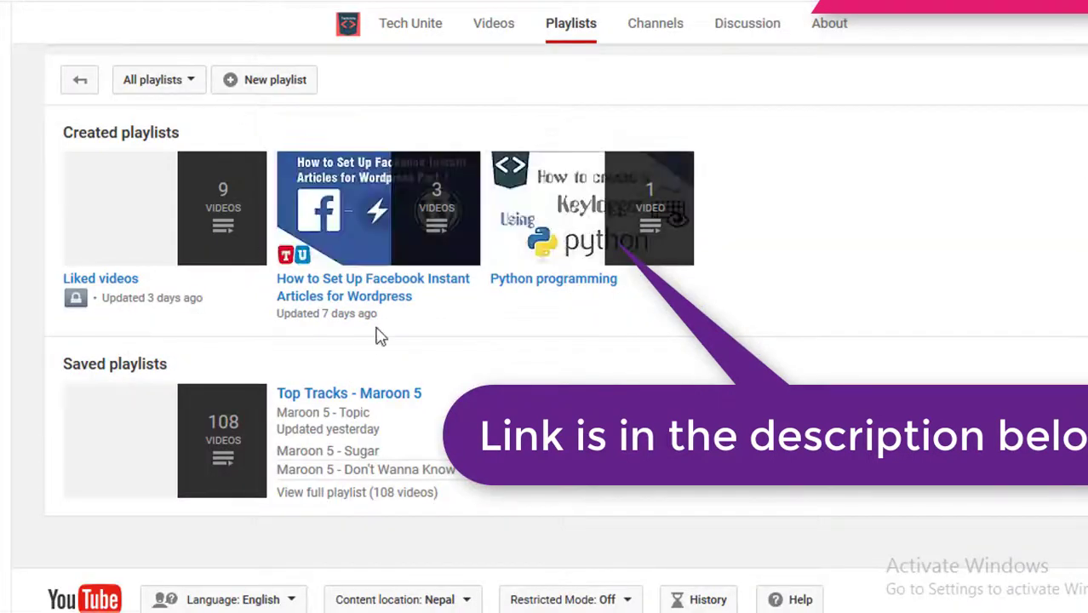
{"action": "left_click", "coordinate": [355, 291]}
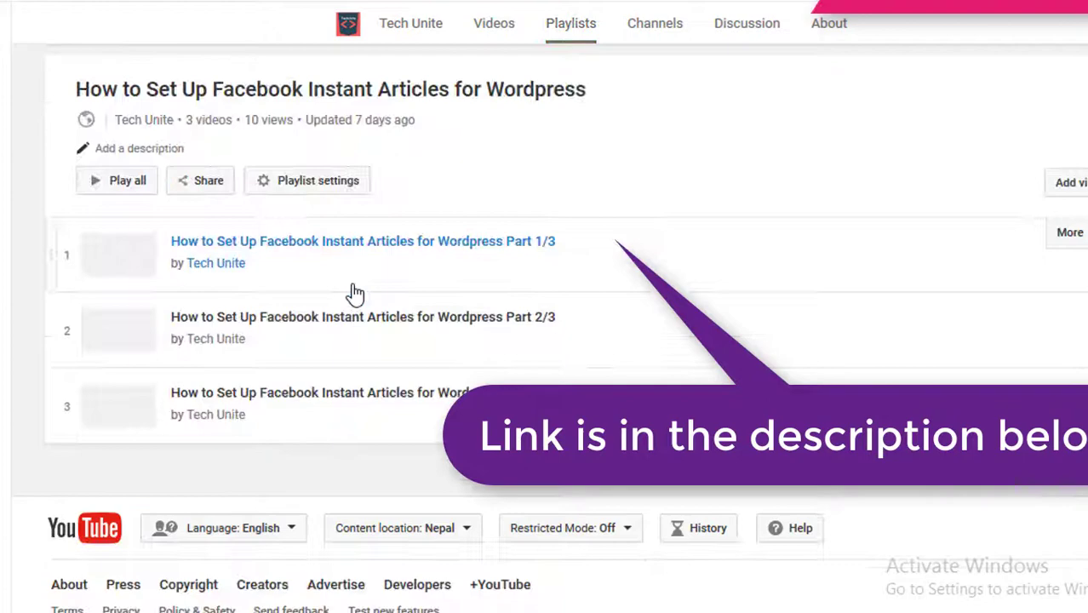